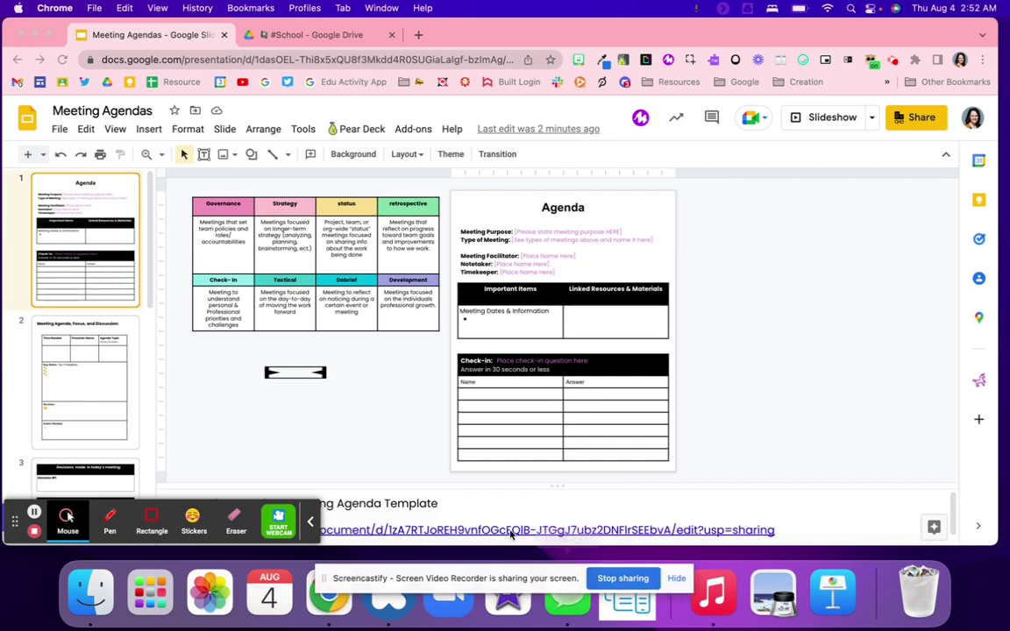
Point out the template link in the notes and the Meeting Purpose label in the agenda details box.
{"action": "left_click", "coordinate": [508, 529]}
{"action": "left_click", "coordinate": [460, 530]}
{"action": "left_click", "coordinate": [458, 530]}
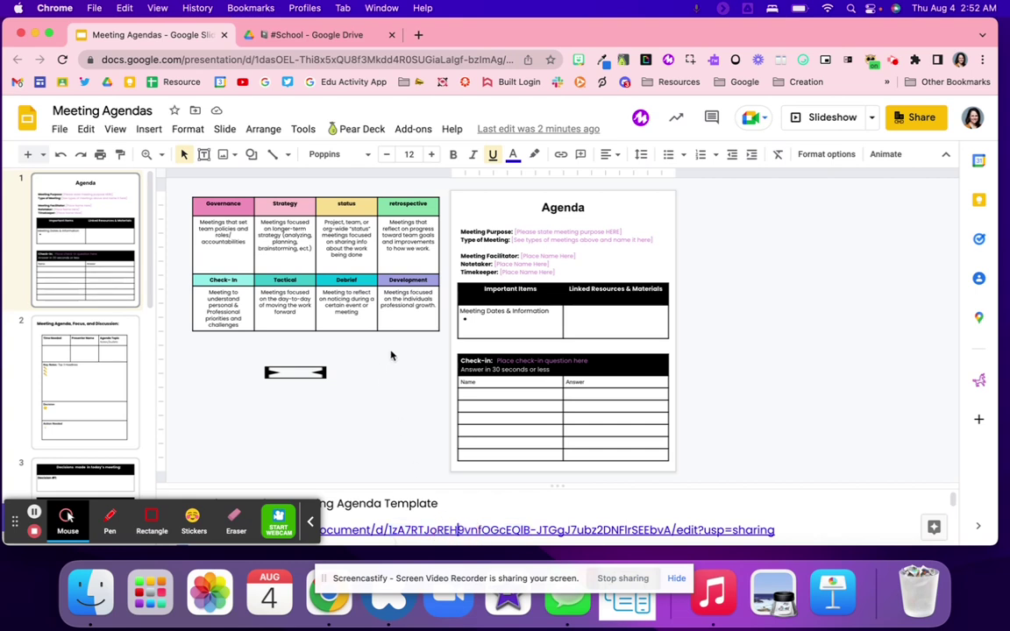
{"action": "left_click", "coordinate": [505, 228]}
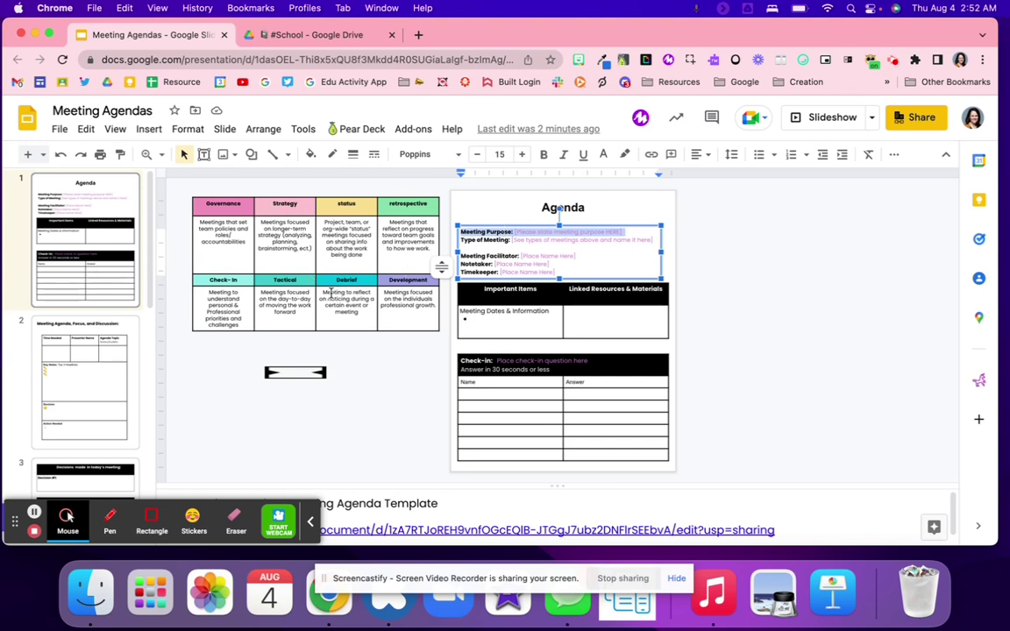
{"action": "left_click", "coordinate": [535, 228]}
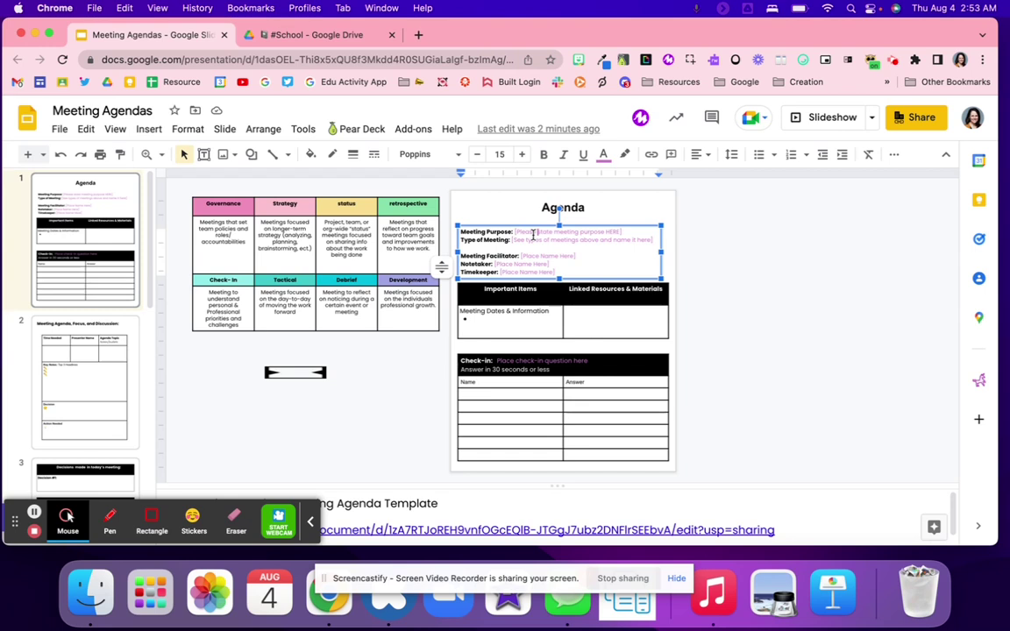
{"action": "left_click", "coordinate": [490, 240]}
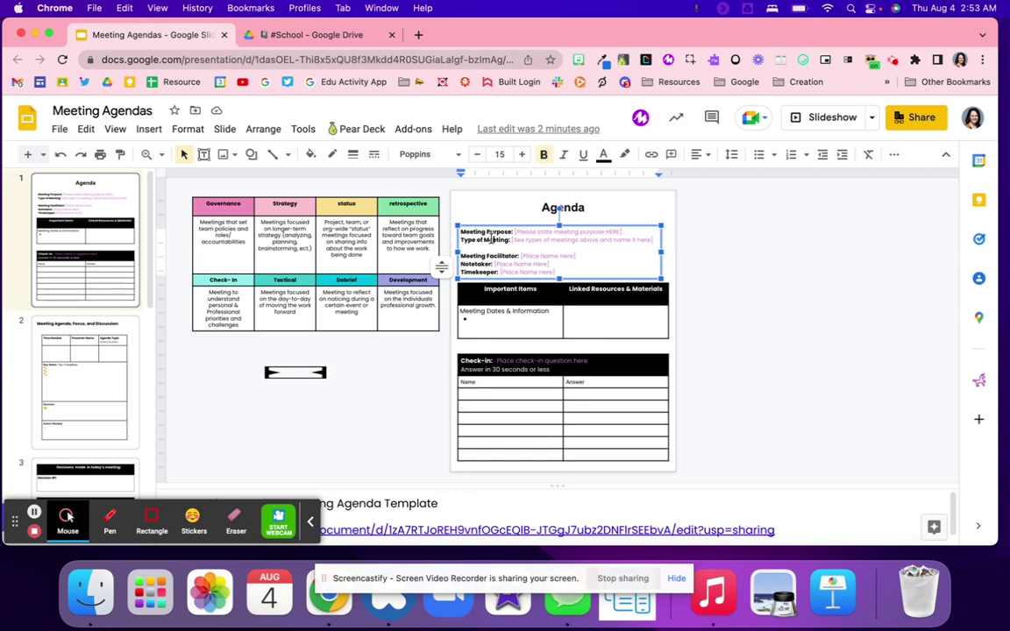
Move the small arrow image up so it sits just beneath the meeting-types table.
{"action": "left_click", "coordinate": [295, 372]}
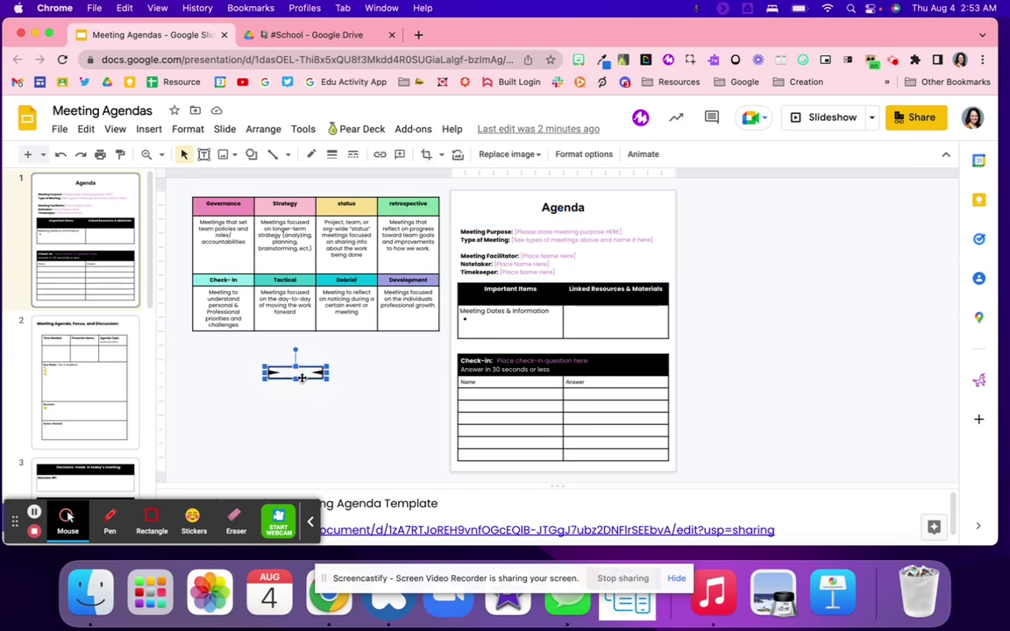
{"action": "left_click_drag", "start_coordinate": [298, 368], "coordinate": [289, 203]}
{"action": "left_click_drag", "start_coordinate": [300, 355], "coordinate": [301, 359]}
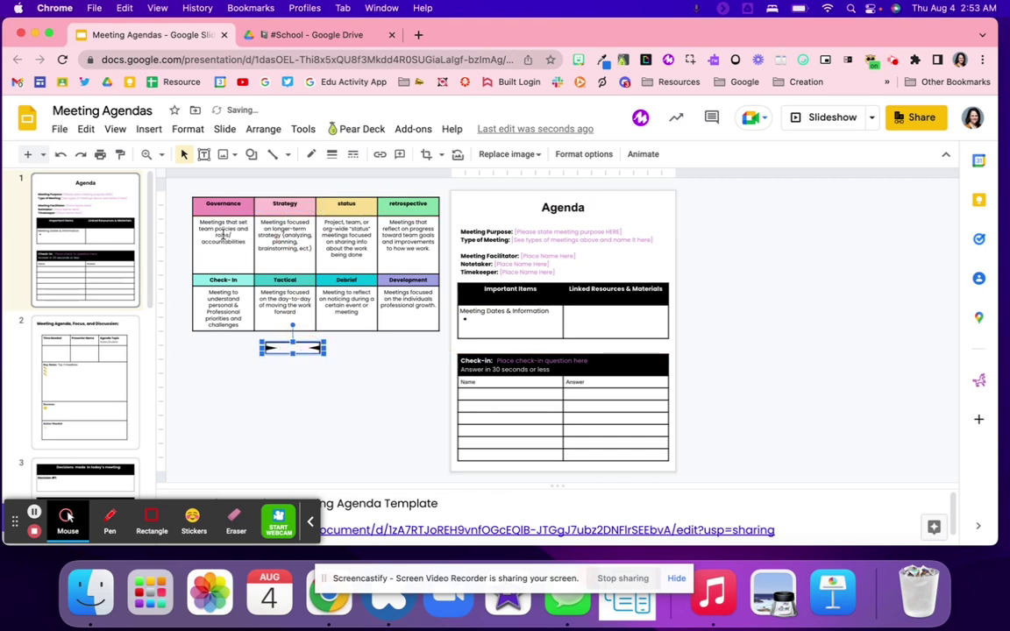
Select the meeting-types table and highlight 'brainstorming' in the Strategy cell.
{"action": "left_click", "coordinate": [303, 230]}
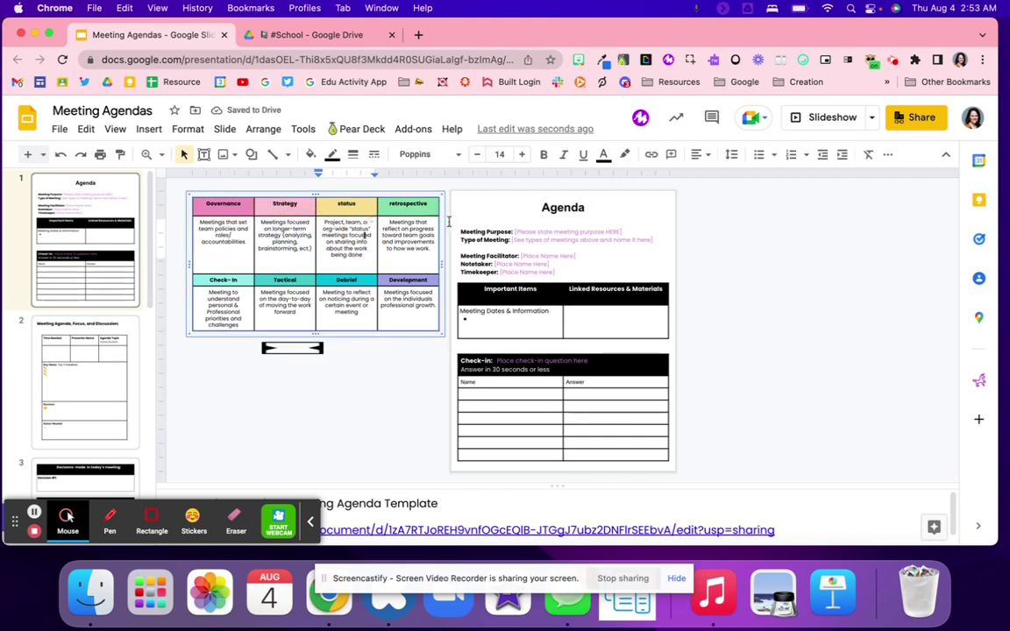
{"action": "left_click", "coordinate": [419, 298]}
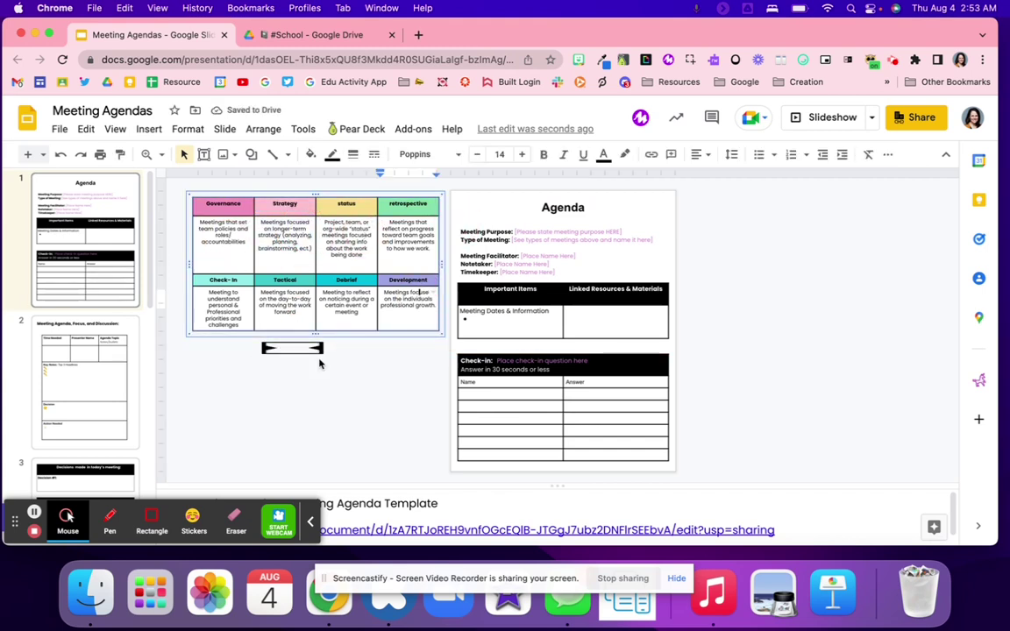
{"action": "double_click", "coordinate": [273, 248]}
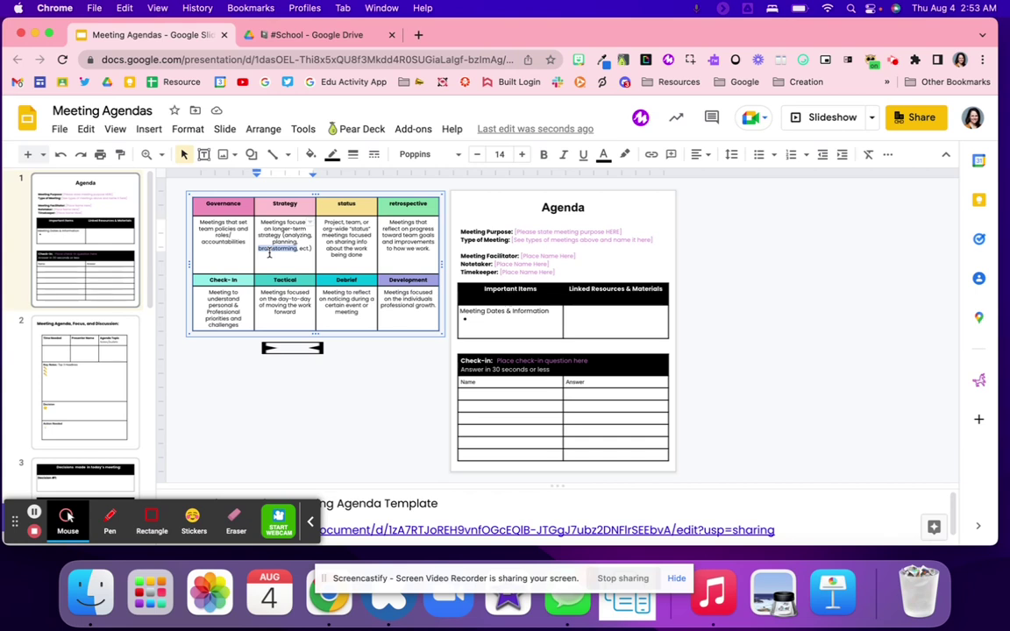
{"action": "left_click", "coordinate": [391, 398]}
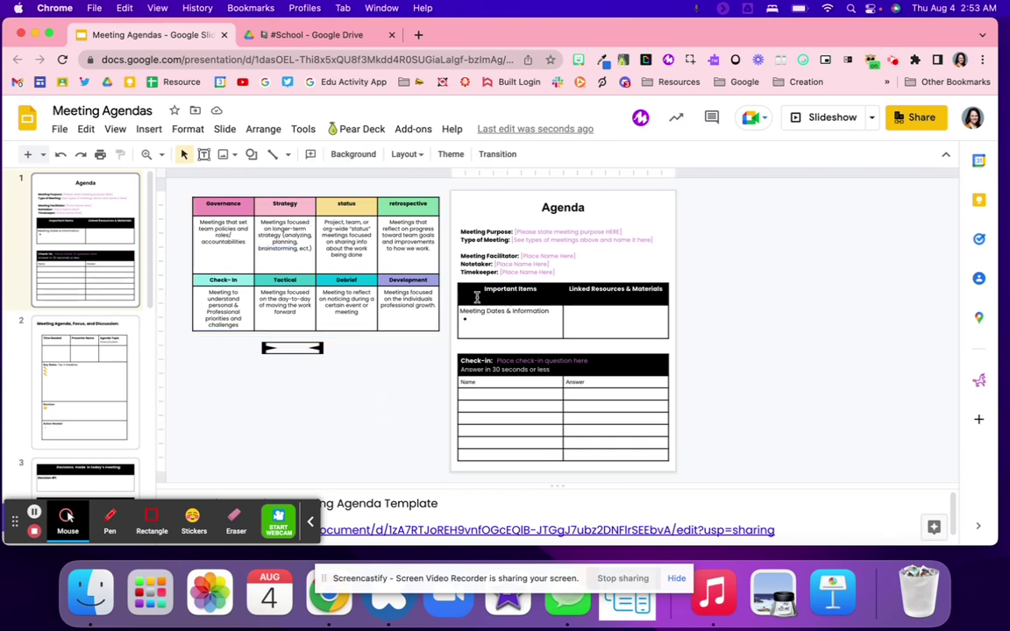
{"action": "left_click", "coordinate": [522, 256]}
{"action": "left_click", "coordinate": [579, 255]}
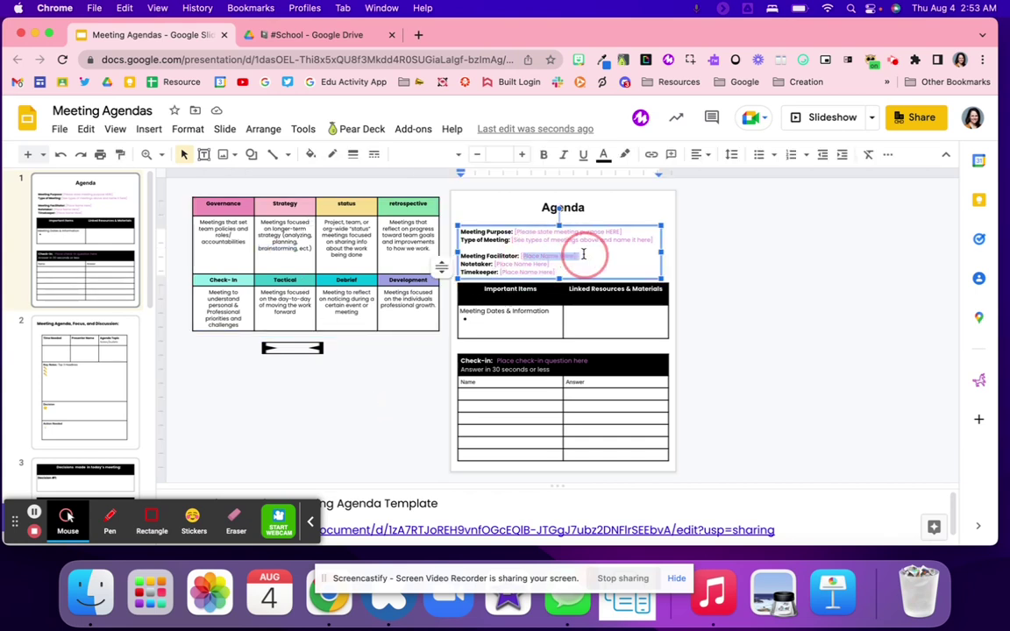
{"action": "left_click", "coordinate": [579, 255]}
{"action": "left_click", "coordinate": [518, 265]}
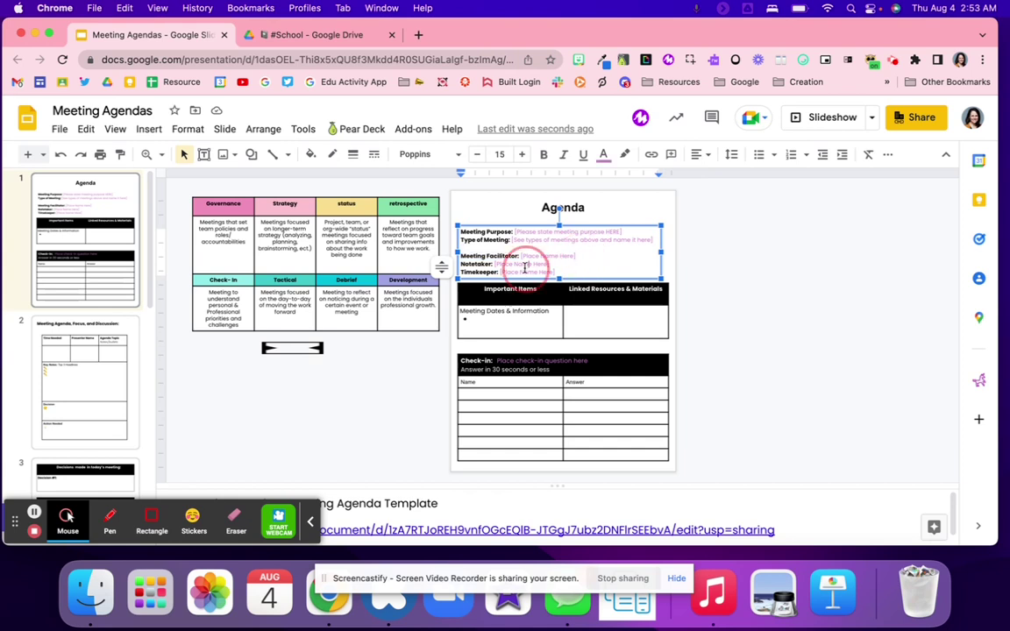
{"action": "double_click", "coordinate": [524, 273]}
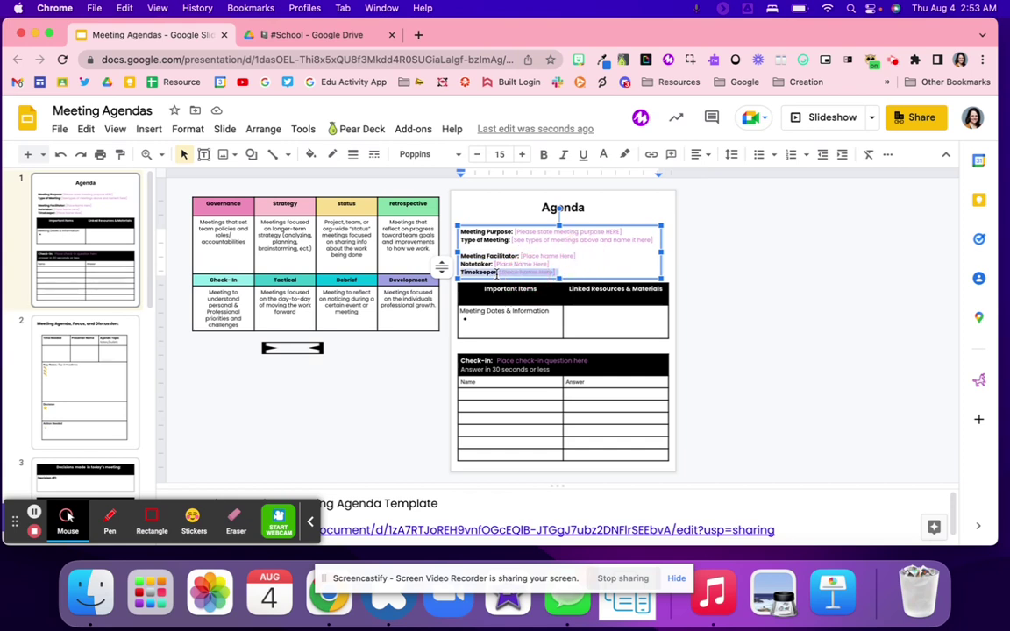
{"action": "left_click", "coordinate": [501, 272]}
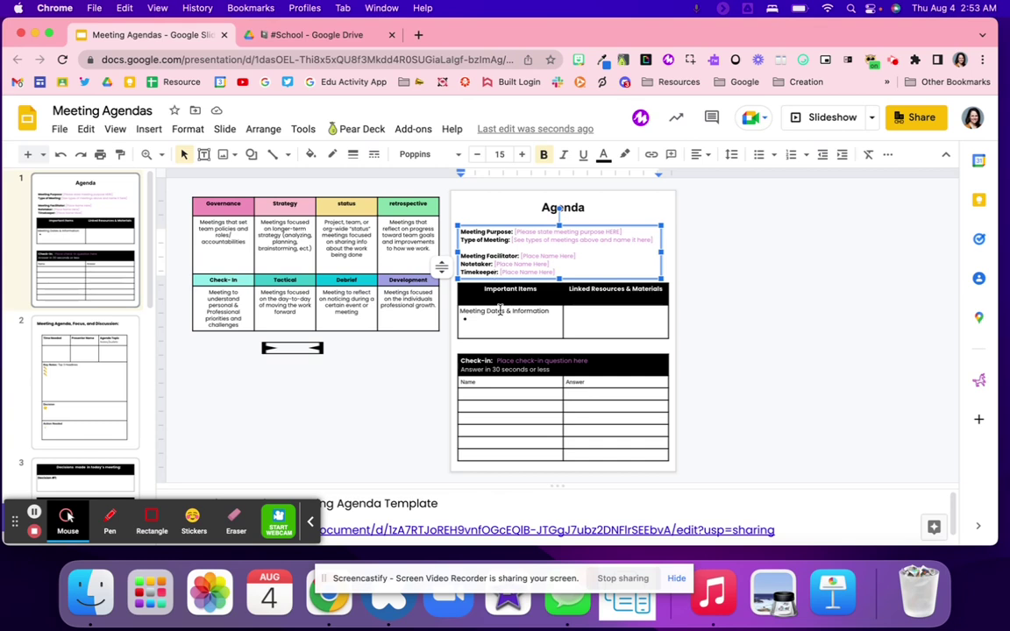
{"action": "left_click", "coordinate": [472, 319]}
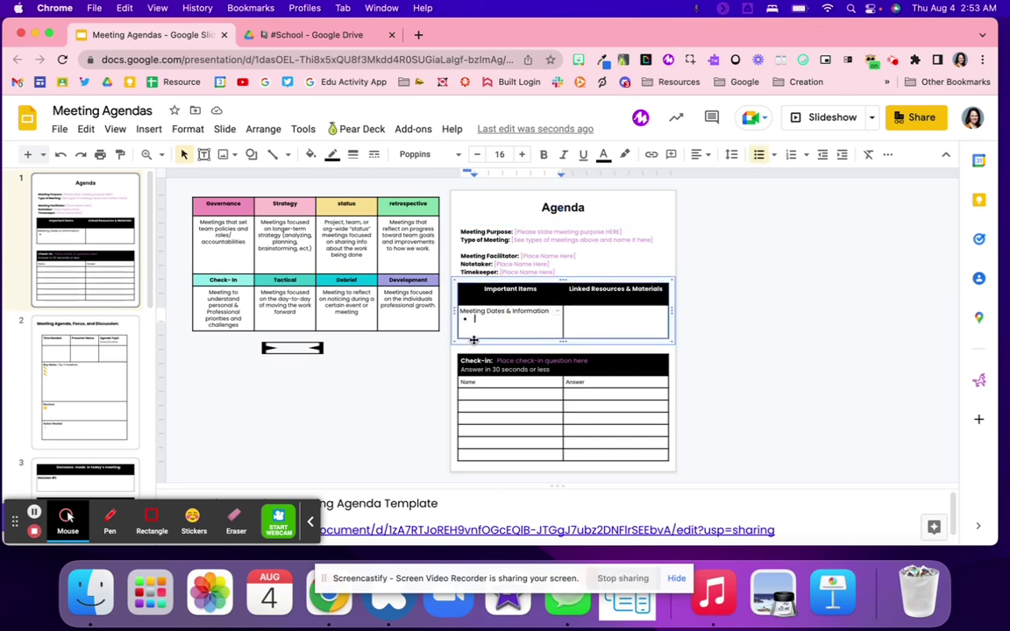
{"action": "left_click", "coordinate": [443, 348]}
{"action": "left_click", "coordinate": [473, 320]}
{"action": "left_click", "coordinate": [593, 313]}
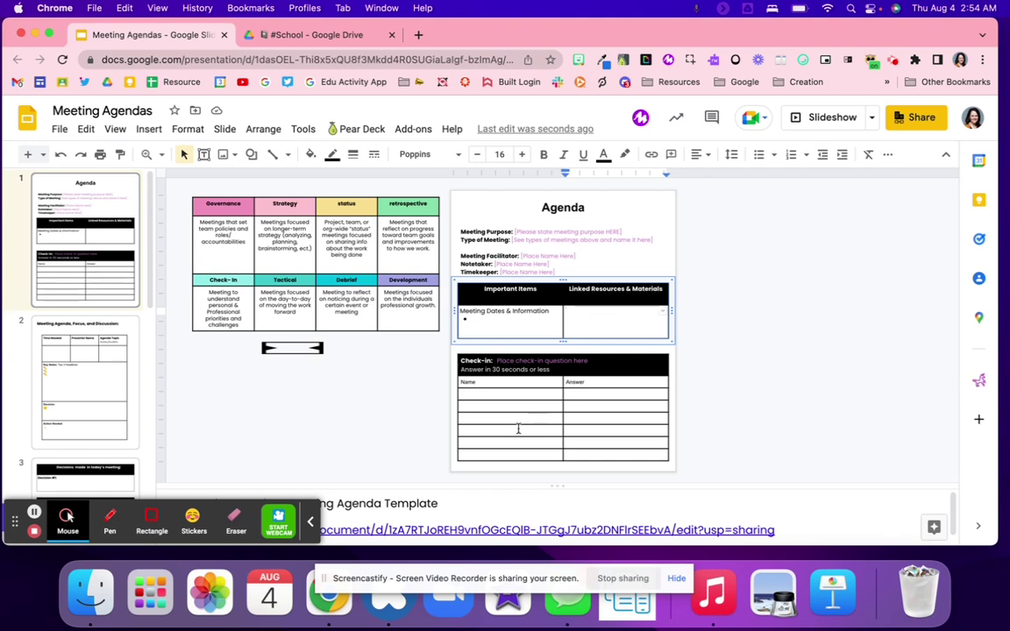
Highlight the empty Name and Answer cells of the Check-in table, then bring up slide 2.
{"action": "left_click", "coordinate": [505, 404]}
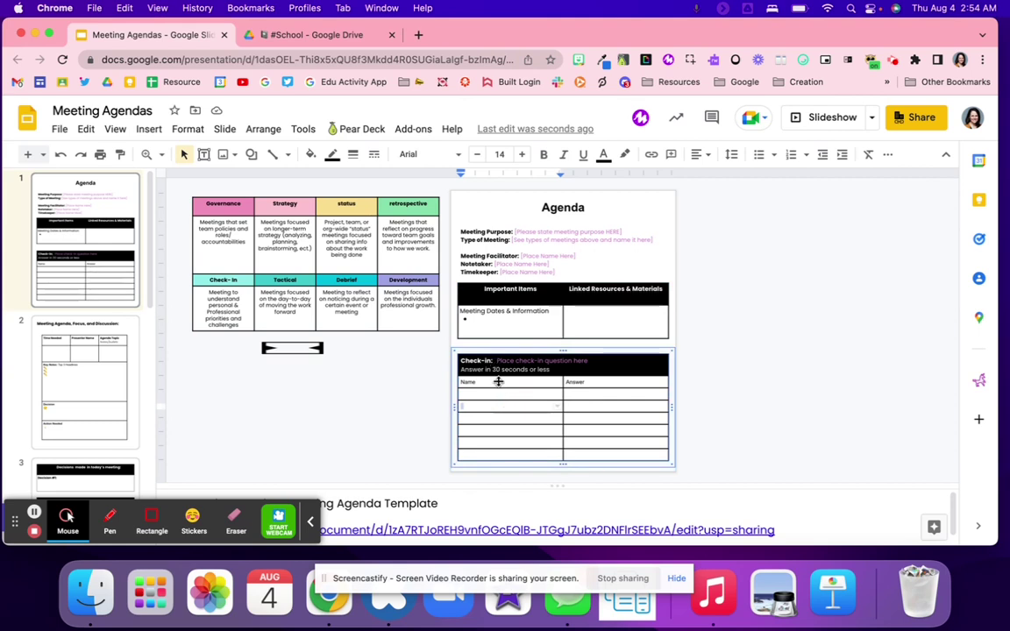
{"action": "left_click", "coordinate": [497, 393]}
{"action": "left_click_drag", "start_coordinate": [480, 396], "coordinate": [485, 462]}
{"action": "left_click", "coordinate": [418, 410]}
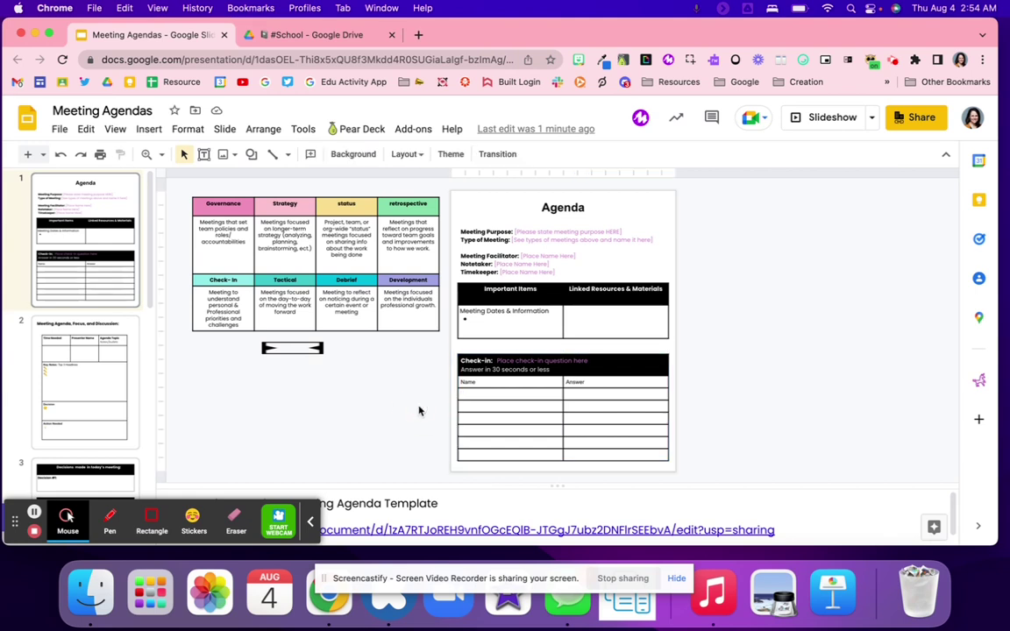
{"action": "left_click_drag", "start_coordinate": [473, 395], "coordinate": [475, 443]}
{"action": "left_click", "coordinate": [598, 397]}
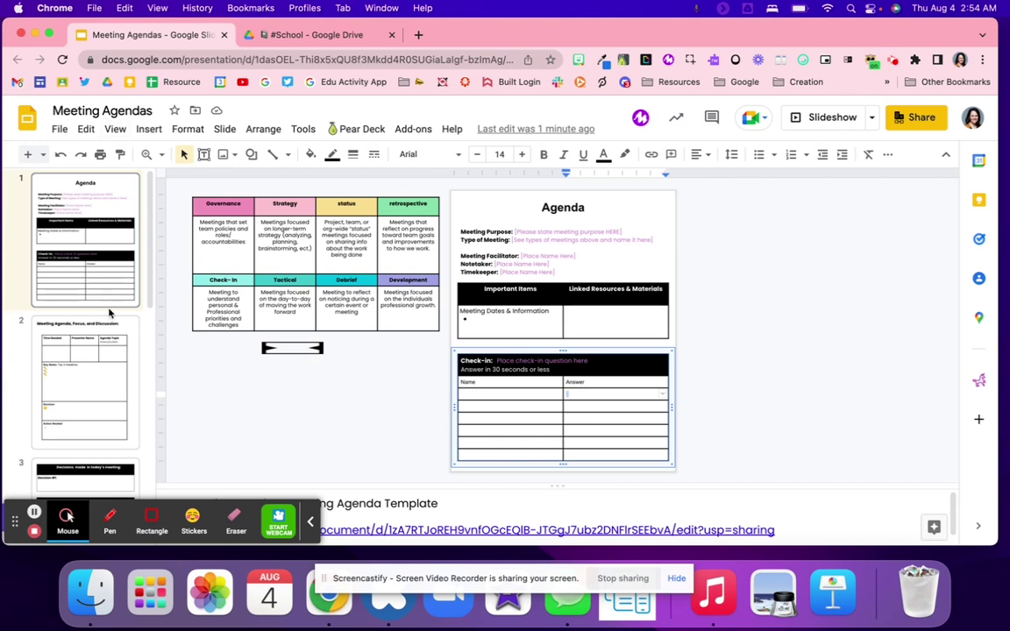
{"action": "left_click", "coordinate": [109, 375]}
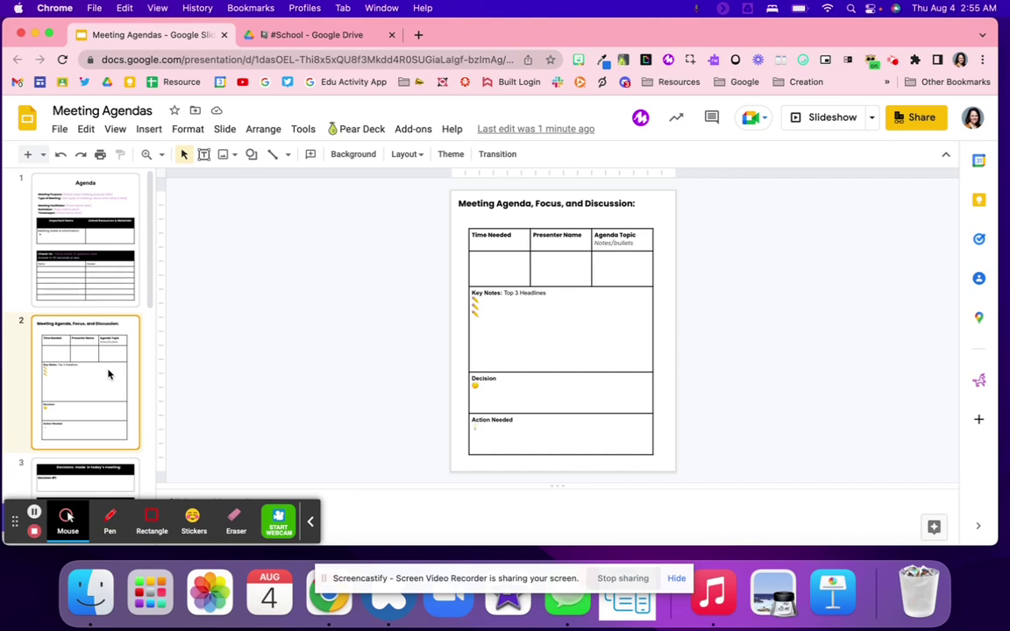
Shrink the Time Needed header and empty rows and extend the table's bottom edge downward.
{"action": "left_click", "coordinate": [487, 268]}
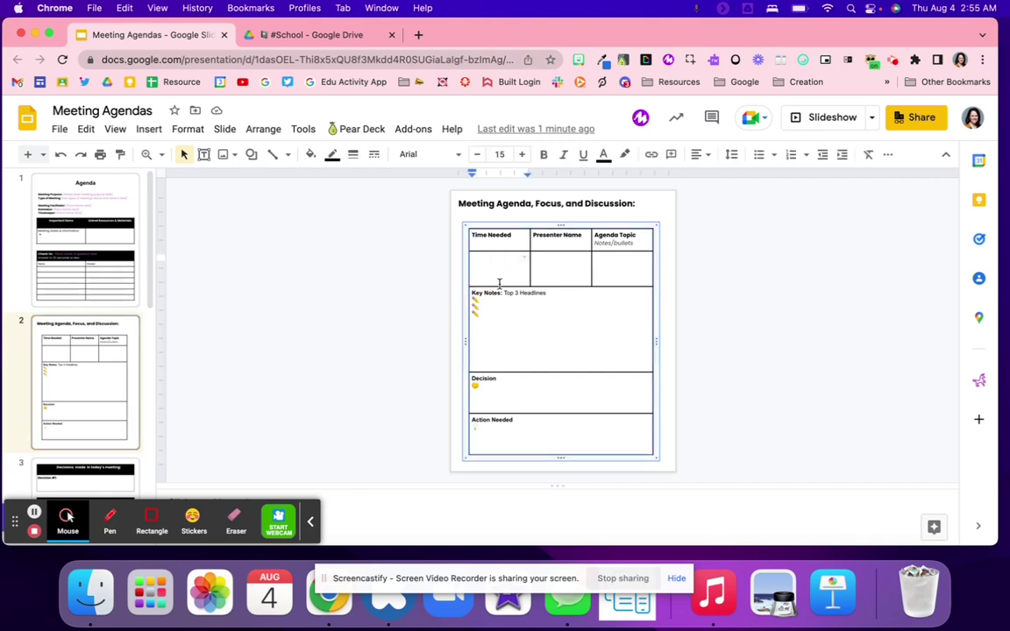
{"action": "left_click_drag", "start_coordinate": [499, 286], "coordinate": [496, 265]}
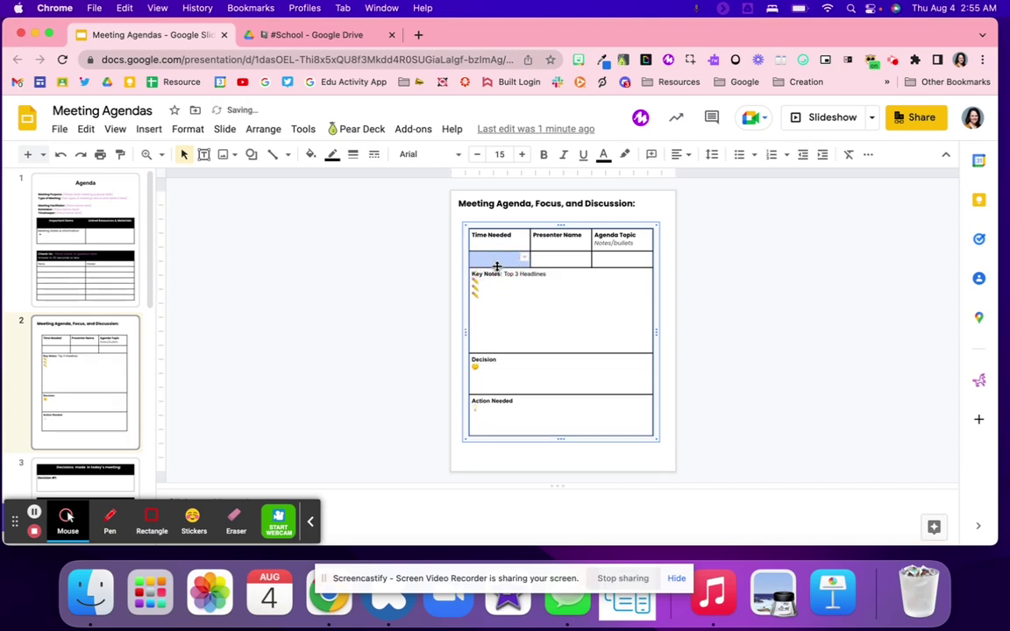
{"action": "left_click_drag", "start_coordinate": [559, 435], "coordinate": [560, 464]}
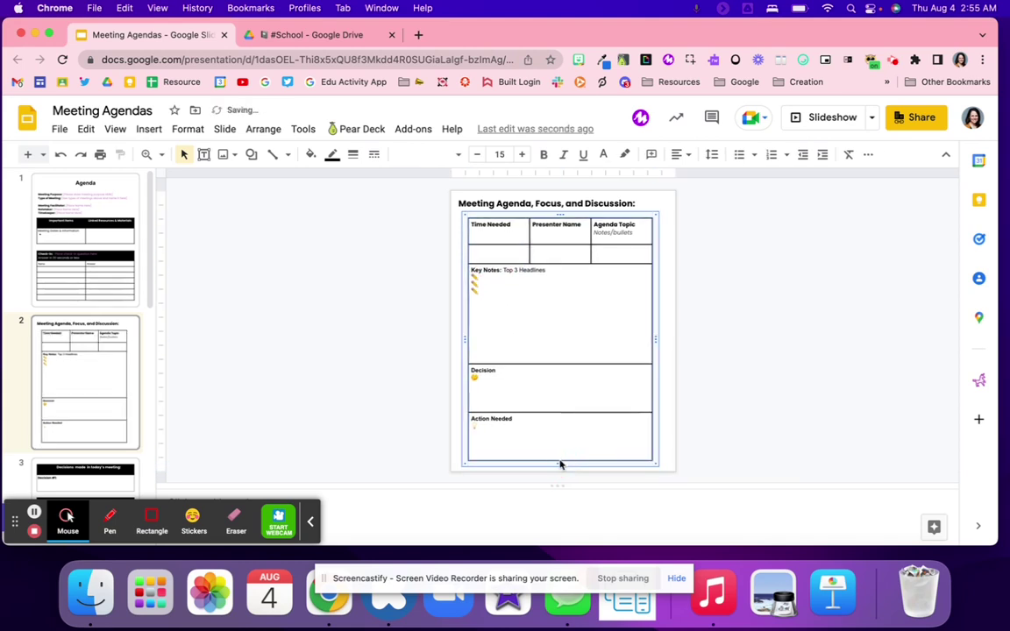
{"action": "left_click_drag", "start_coordinate": [514, 243], "coordinate": [514, 235]}
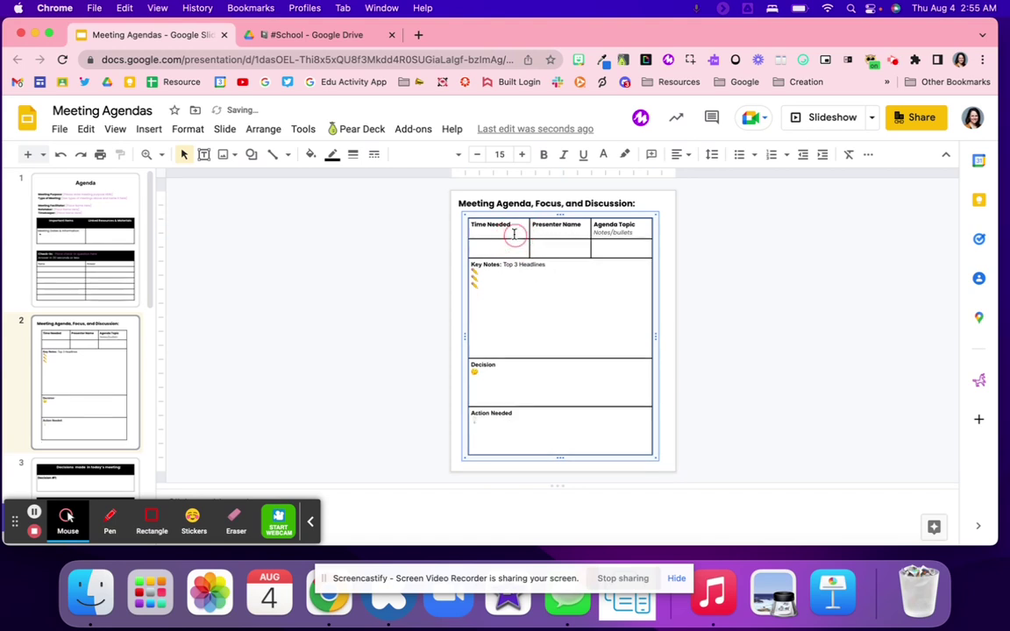
Add a bullet to the empty cell under Agenda Topic.
{"action": "left_click", "coordinate": [544, 256]}
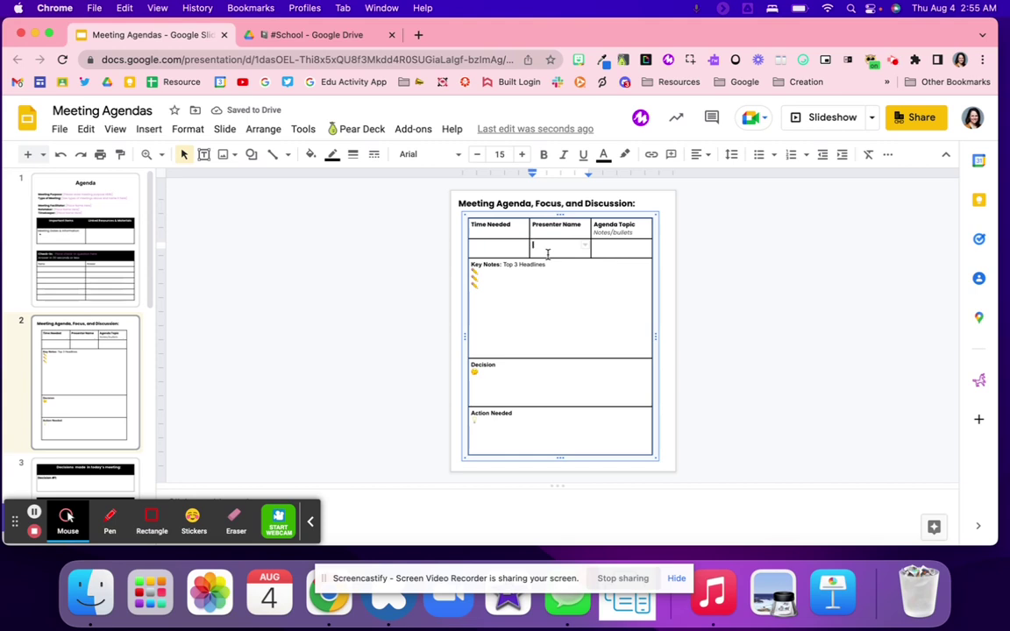
{"action": "left_click", "coordinate": [608, 244]}
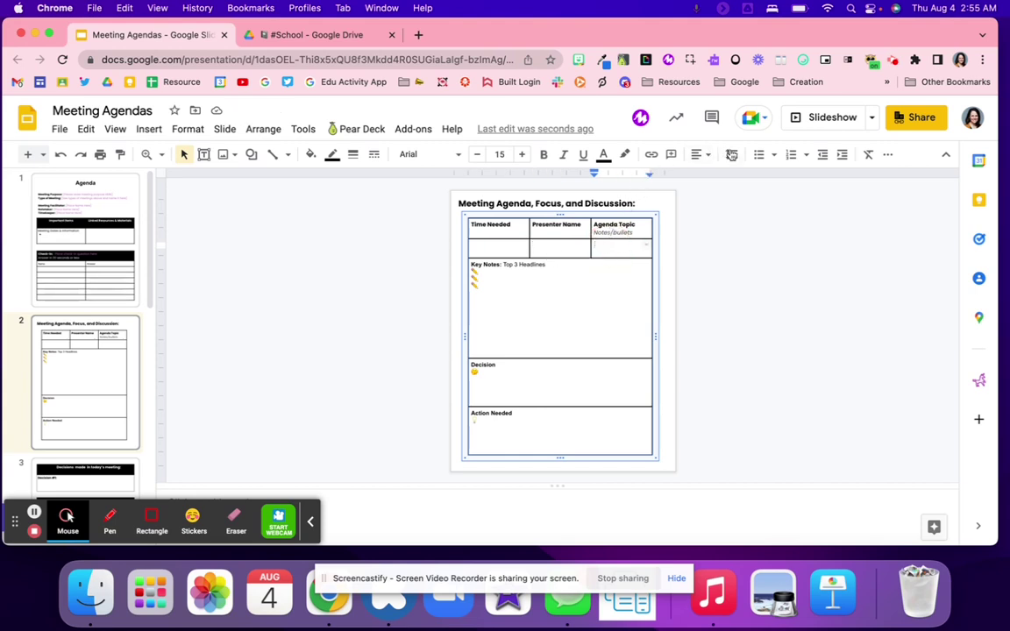
{"action": "left_click", "coordinate": [767, 154]}
{"action": "left_click", "coordinate": [778, 186]}
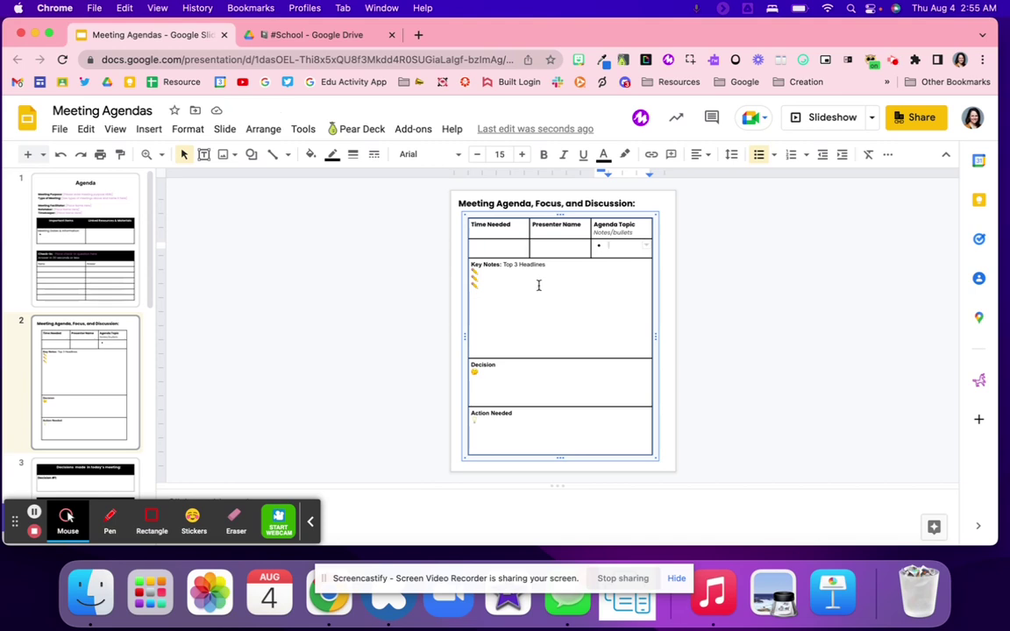
Select the second row's three cells, then return to the Agenda Topic cell.
{"action": "left_click_drag", "start_coordinate": [492, 246], "coordinate": [623, 246]}
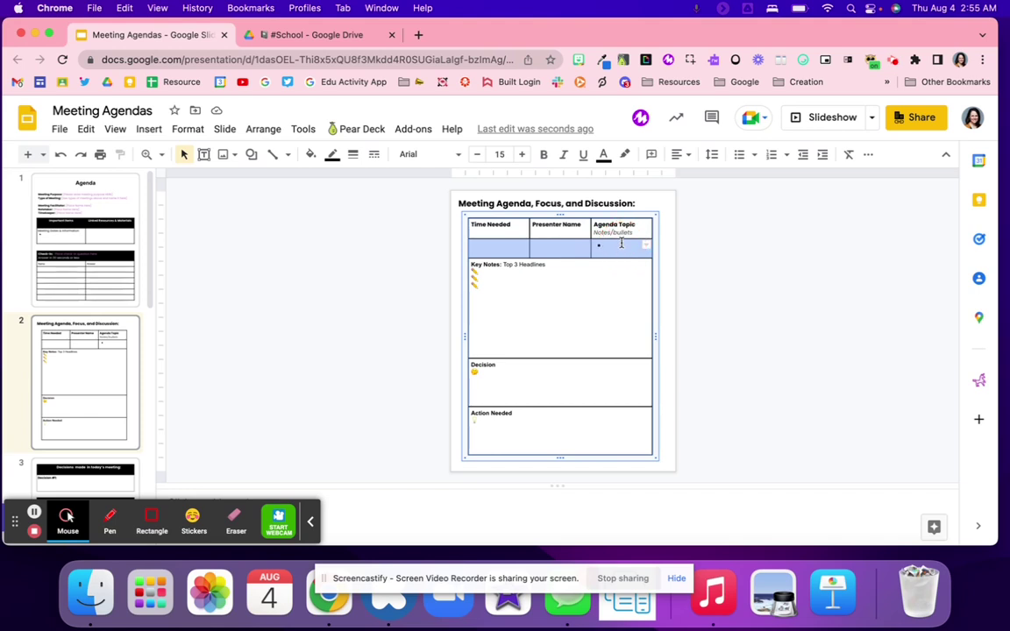
{"action": "left_click_drag", "start_coordinate": [486, 248], "coordinate": [651, 242]}
{"action": "left_click", "coordinate": [627, 232]}
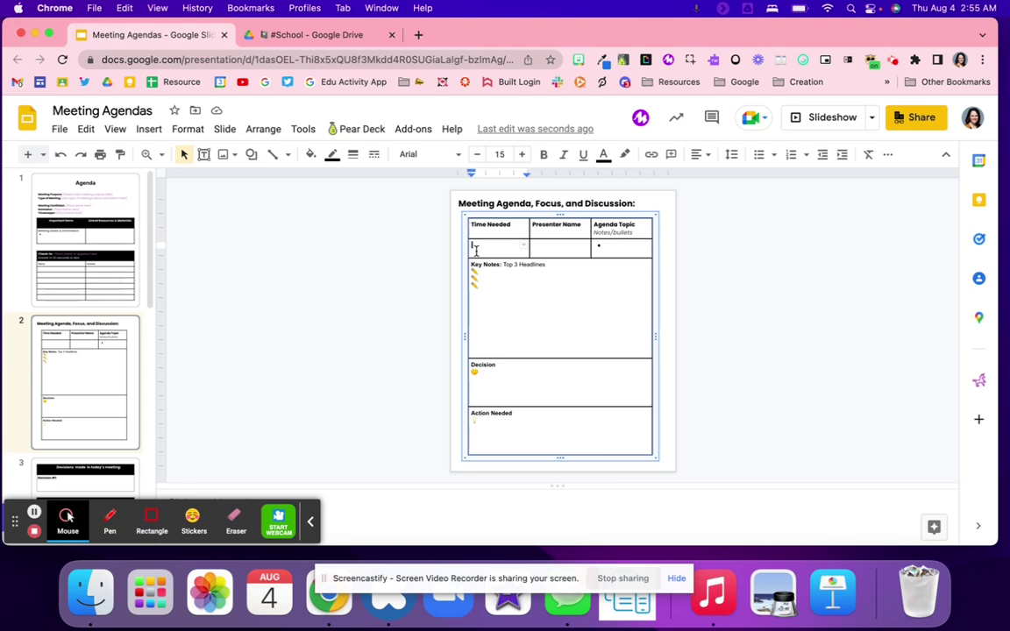
Set the emoji lines in the Key Notes cell to the Poppins font.
{"action": "left_click", "coordinate": [476, 251]}
{"action": "left_click", "coordinate": [479, 275]}
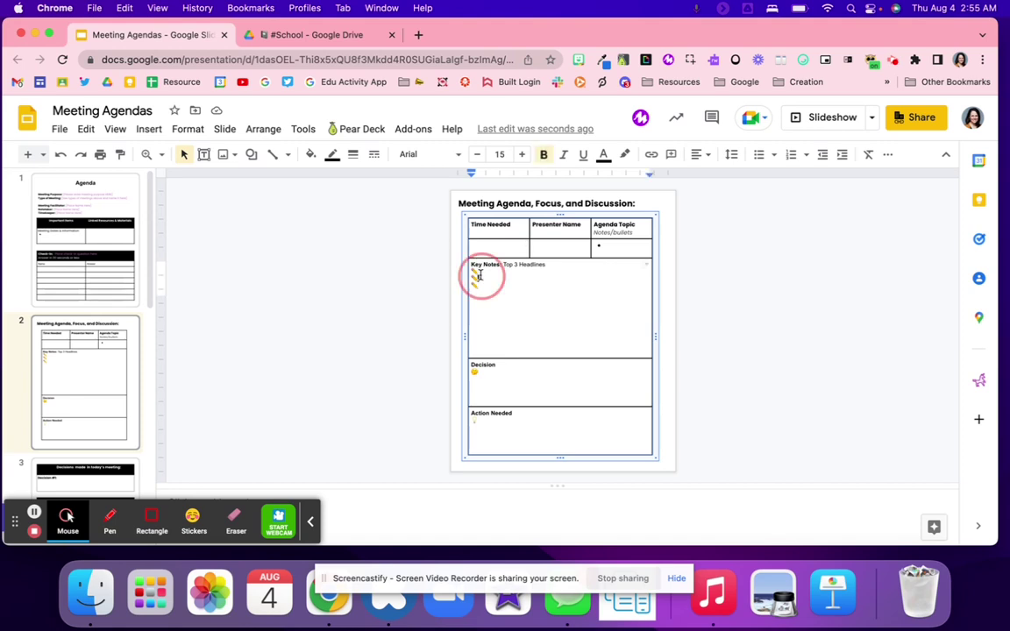
{"action": "left_click", "coordinate": [483, 283]}
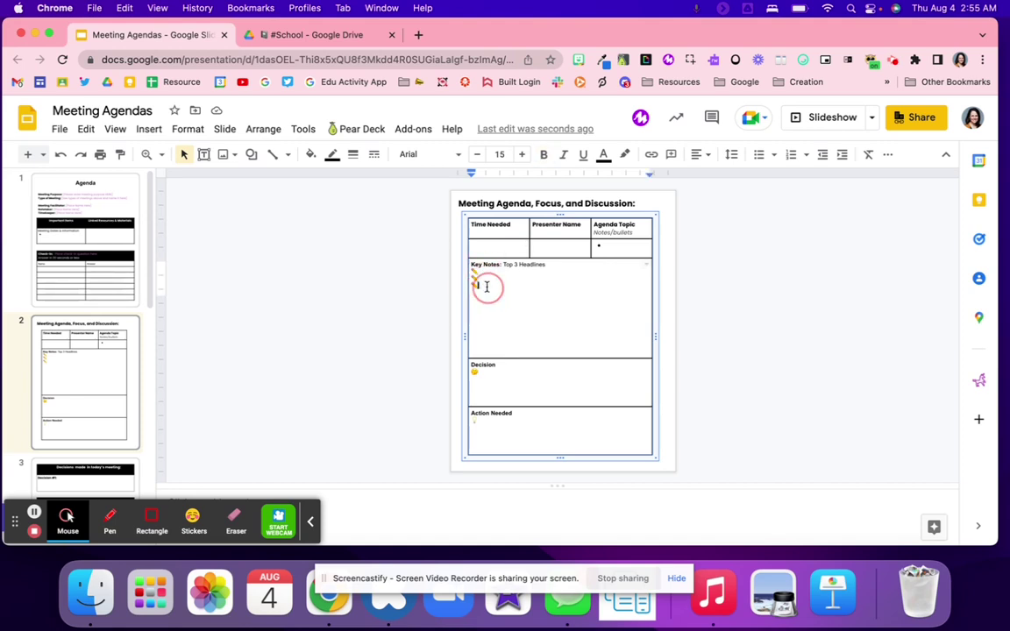
{"action": "mouse_move", "coordinate": [526, 309]}
{"action": "left_mouse_down"}
{"action": "mouse_move", "coordinate": [481, 271]}
{"action": "mouse_move", "coordinate": [513, 297]}
{"action": "left_mouse_up"}
{"action": "left_click", "coordinate": [442, 158]}
{"action": "left_click", "coordinate": [467, 293]}
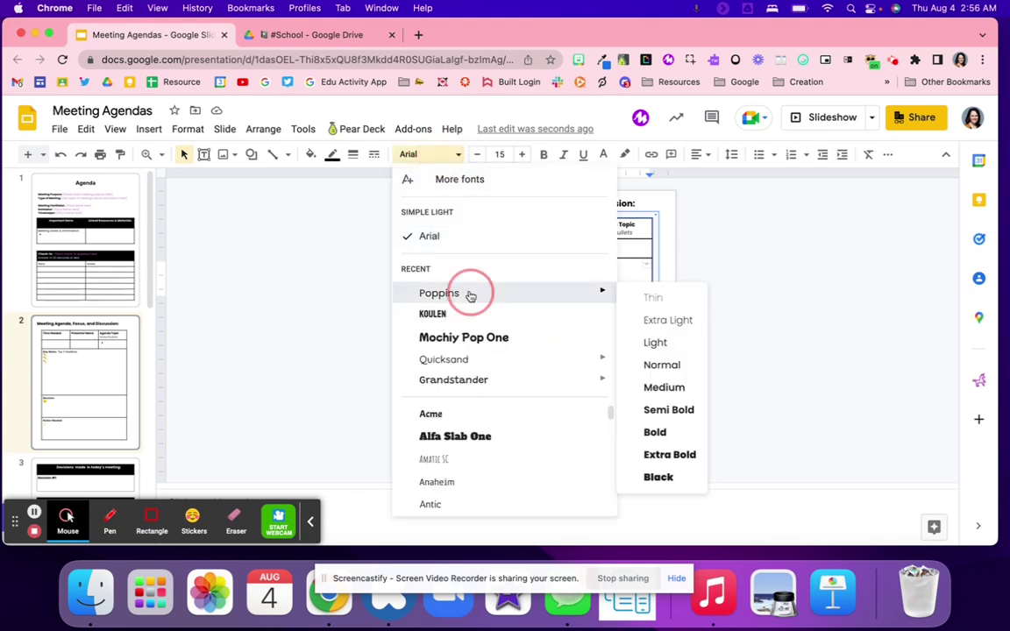
{"action": "left_click", "coordinate": [489, 273]}
{"action": "left_click", "coordinate": [491, 280]}
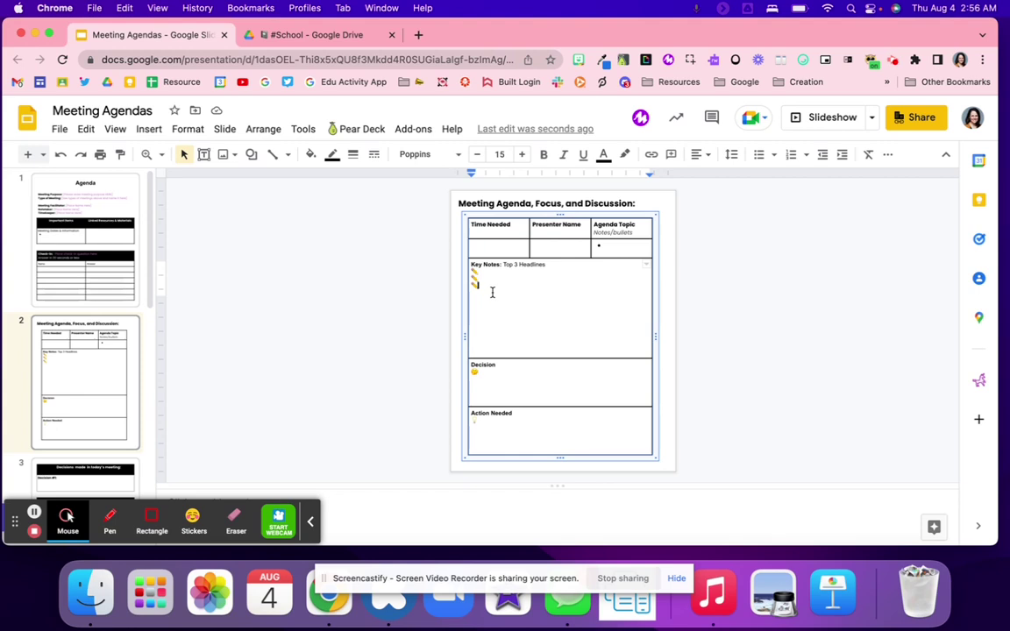
Set the Action Needed, Decision and Key Notes cells together to Poppins.
{"action": "left_click", "coordinate": [534, 377]}
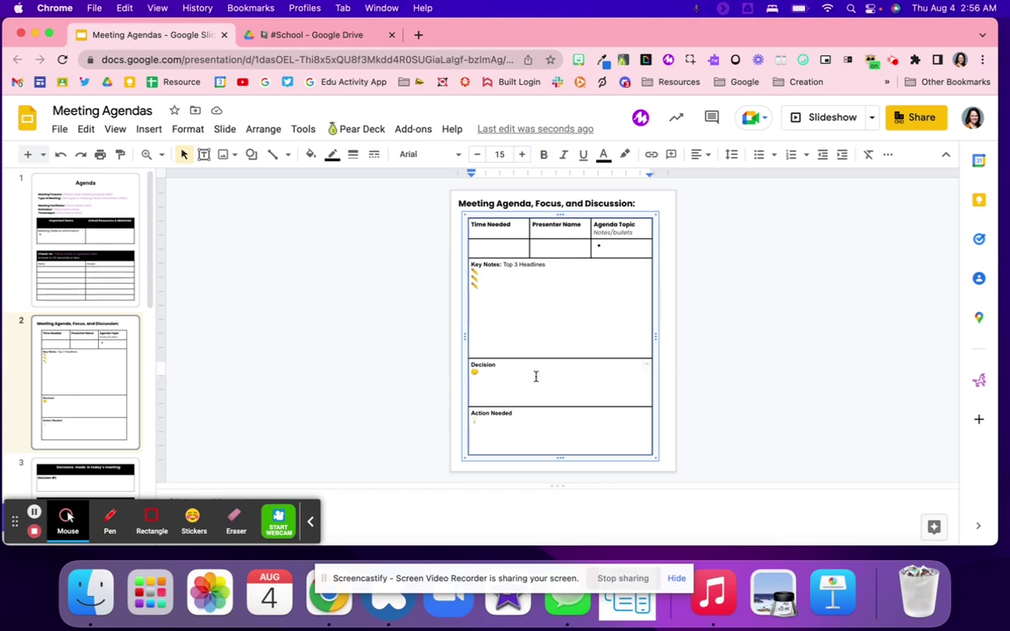
{"action": "left_click", "coordinate": [505, 423]}
{"action": "left_click_drag", "start_coordinate": [506, 426], "coordinate": [494, 337]}
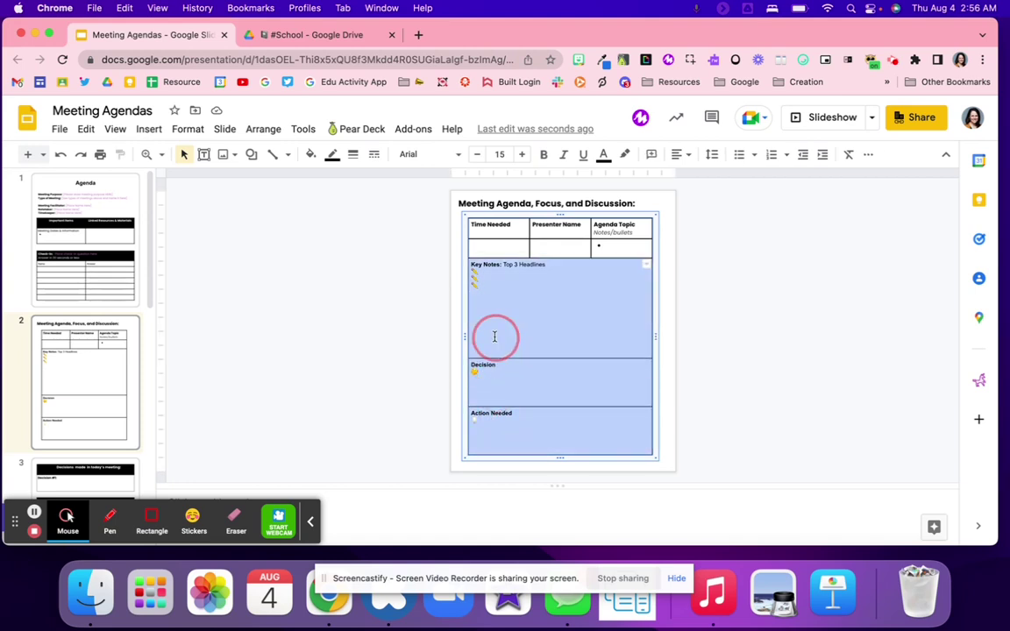
{"action": "left_click", "coordinate": [438, 154]}
{"action": "left_click", "coordinate": [451, 288]}
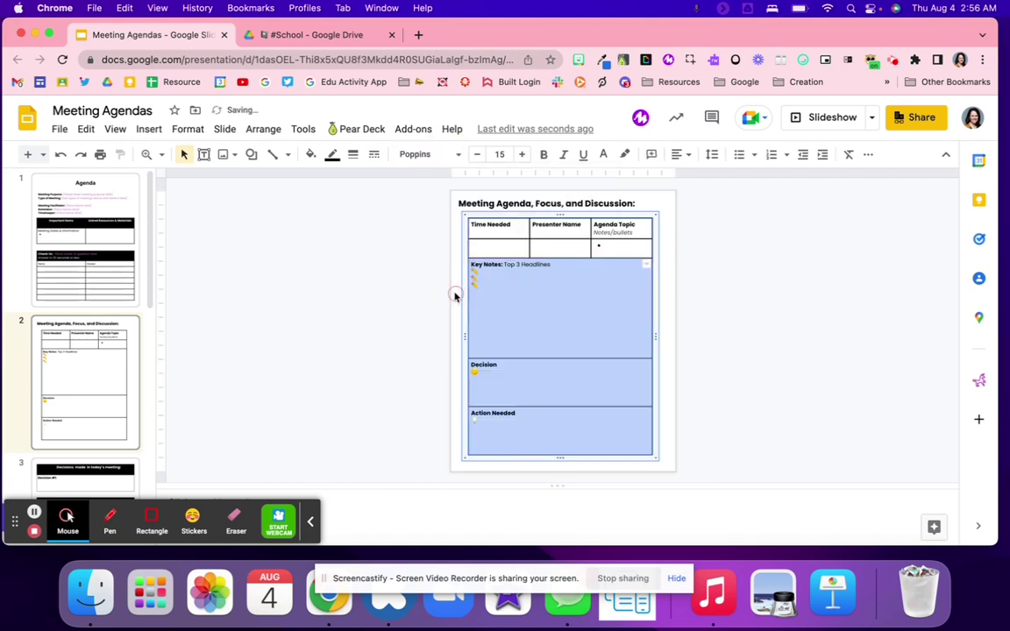
{"action": "left_click", "coordinate": [411, 336]}
Verify the font in the Decision and Action Needed cells.
{"action": "left_click", "coordinate": [537, 421]}
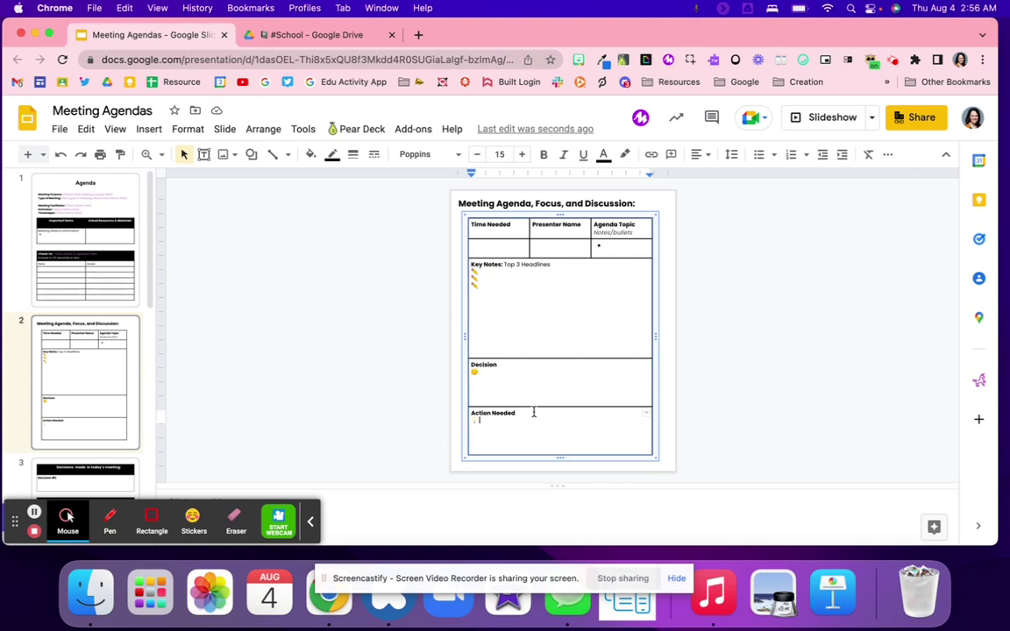
{"action": "left_click", "coordinate": [532, 383]}
{"action": "left_click", "coordinate": [538, 426]}
{"action": "scroll", "coordinate": [94, 397], "scroll_direction": "down", "scroll_amount": 2}
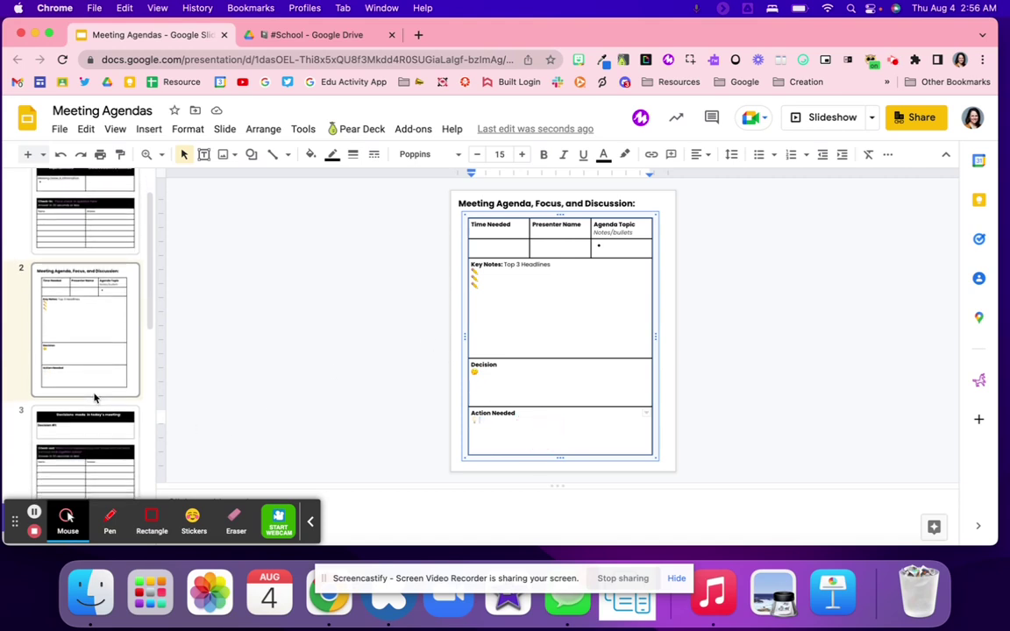
{"action": "left_click", "coordinate": [481, 387]}
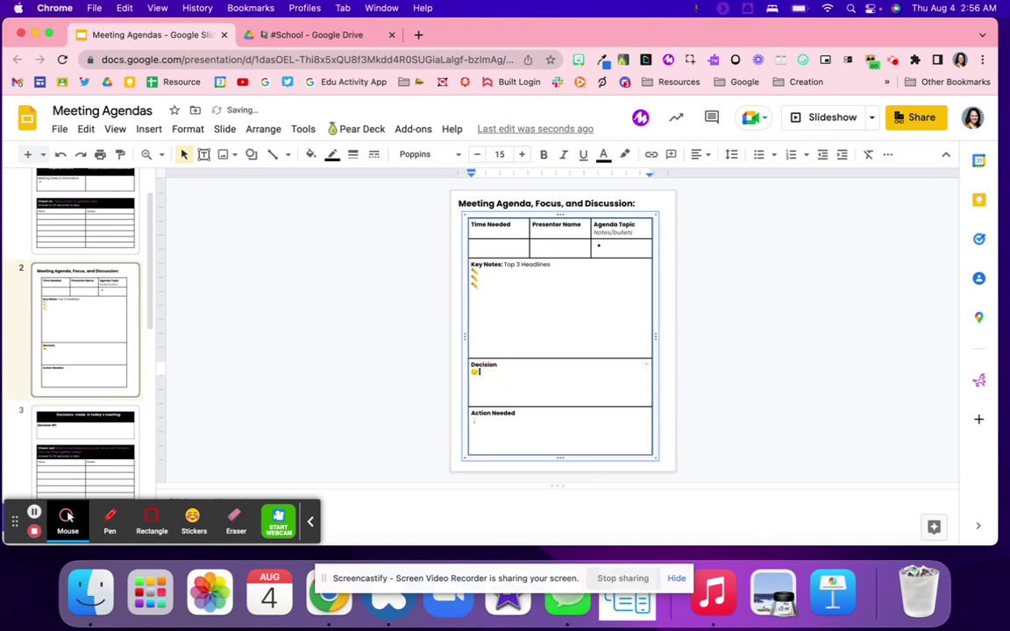
{"action": "left_click", "coordinate": [399, 352]}
{"action": "left_click", "coordinate": [507, 378]}
{"action": "left_click", "coordinate": [344, 316]}
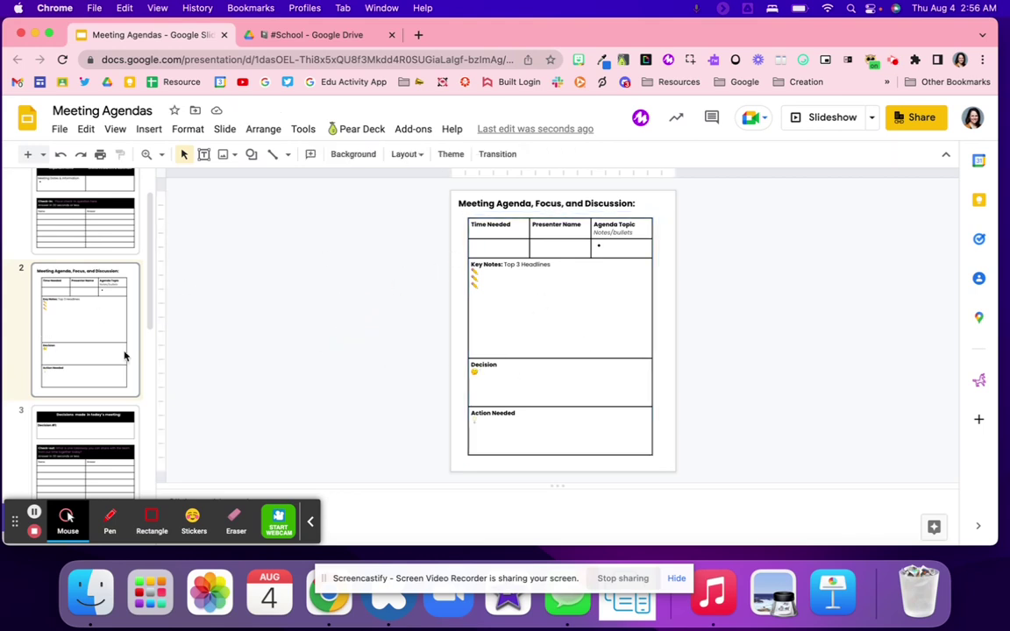
Select the empty Presenter Name cell and dismiss the slide layout choices.
{"action": "scroll", "coordinate": [80, 334], "scroll_direction": "down", "scroll_amount": 2}
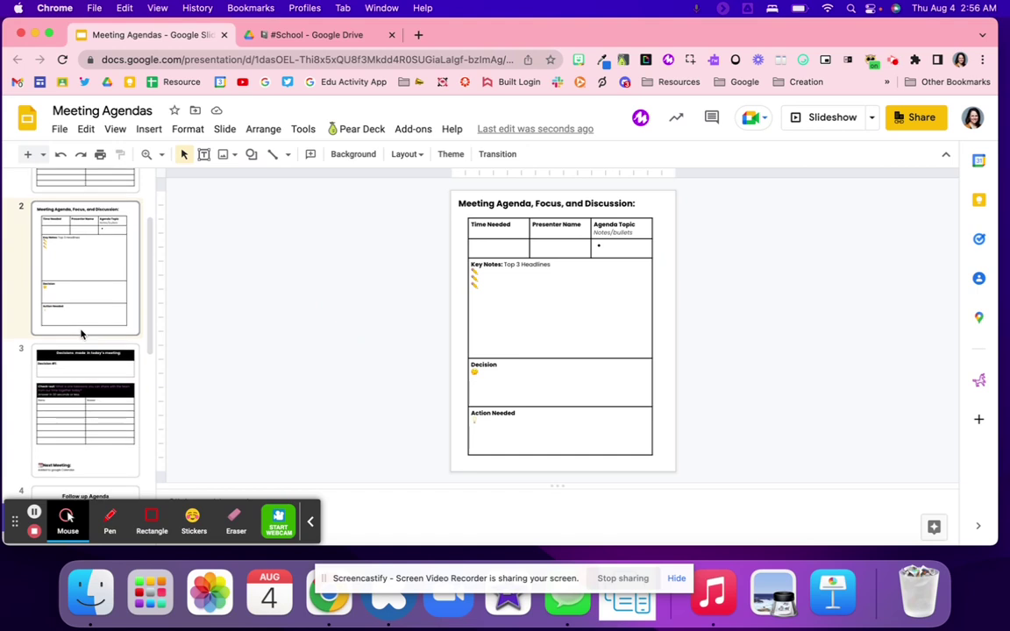
{"action": "left_click", "coordinate": [555, 248]}
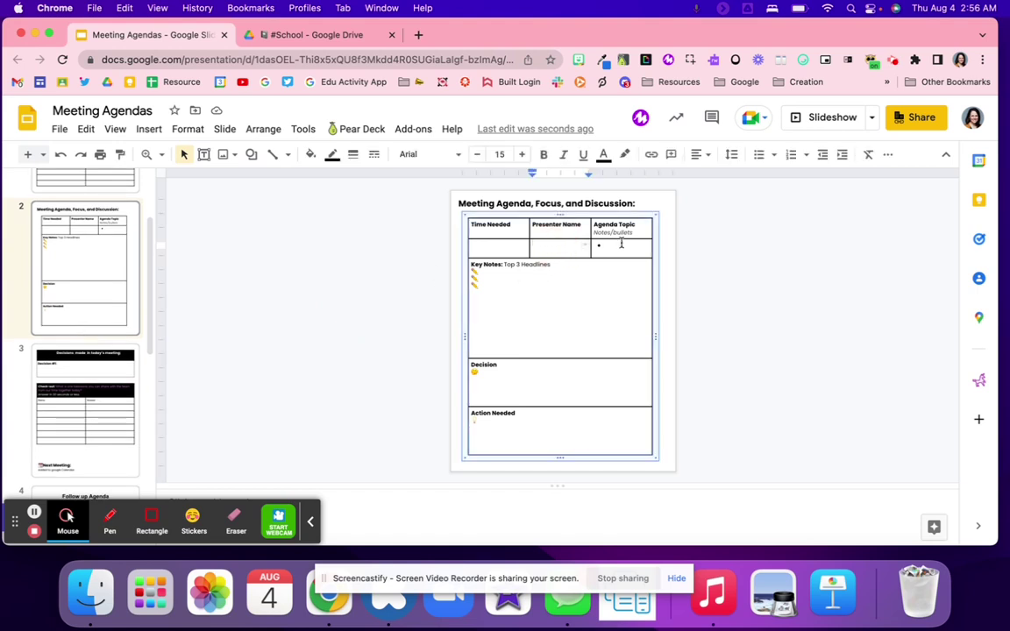
{"action": "left_click", "coordinate": [408, 130]}
{"action": "left_click", "coordinate": [378, 174]}
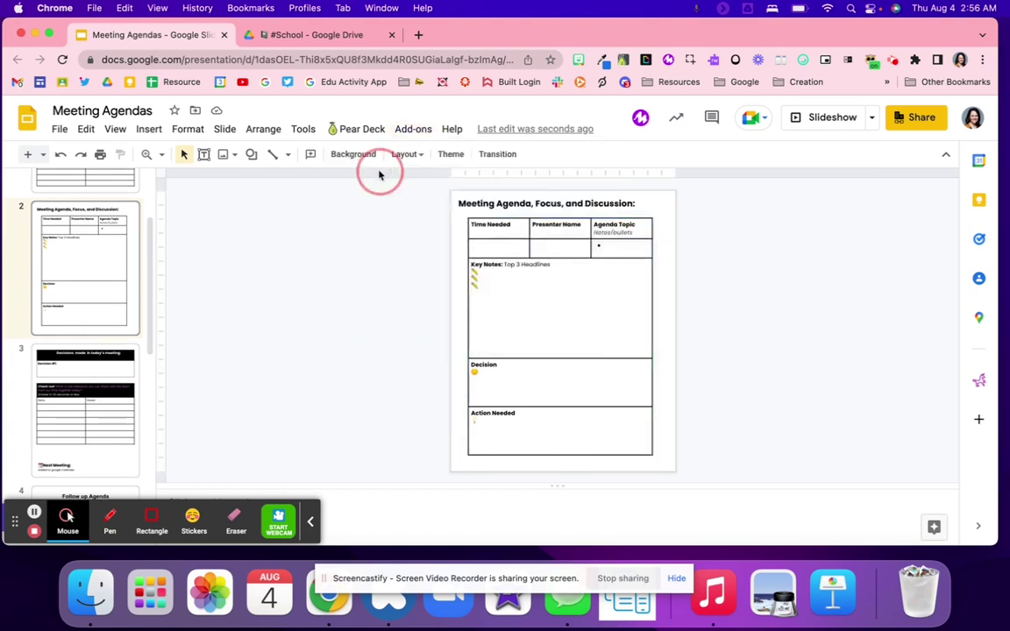
{"action": "left_click", "coordinate": [406, 155]}
{"action": "left_click", "coordinate": [366, 325]}
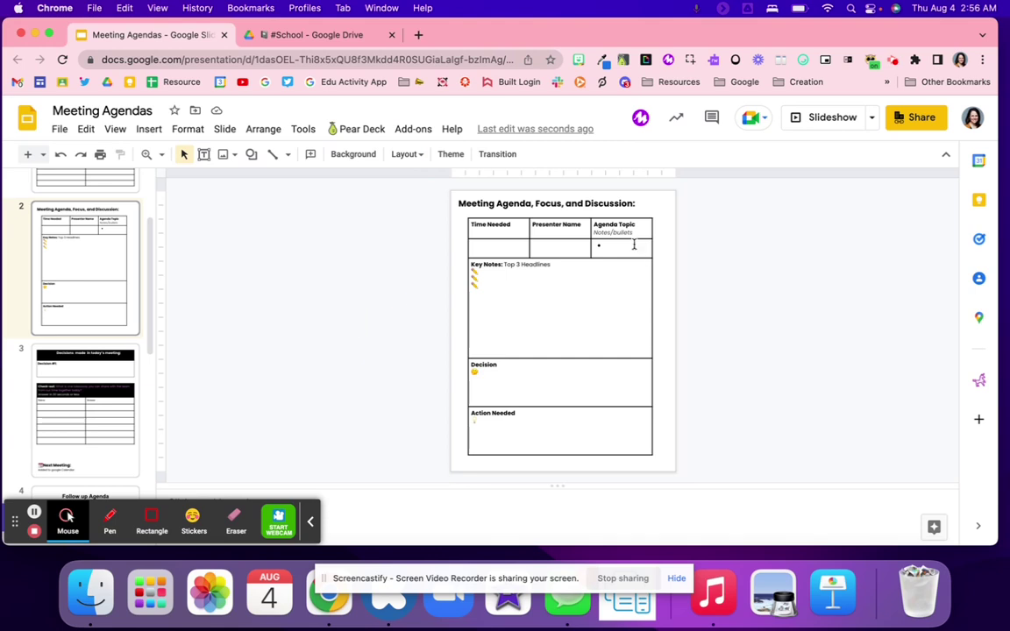
Set the Agenda Topic bullet cell to Poppins and check the other cells' fonts.
{"action": "left_click", "coordinate": [634, 245]}
{"action": "left_click", "coordinate": [405, 151]}
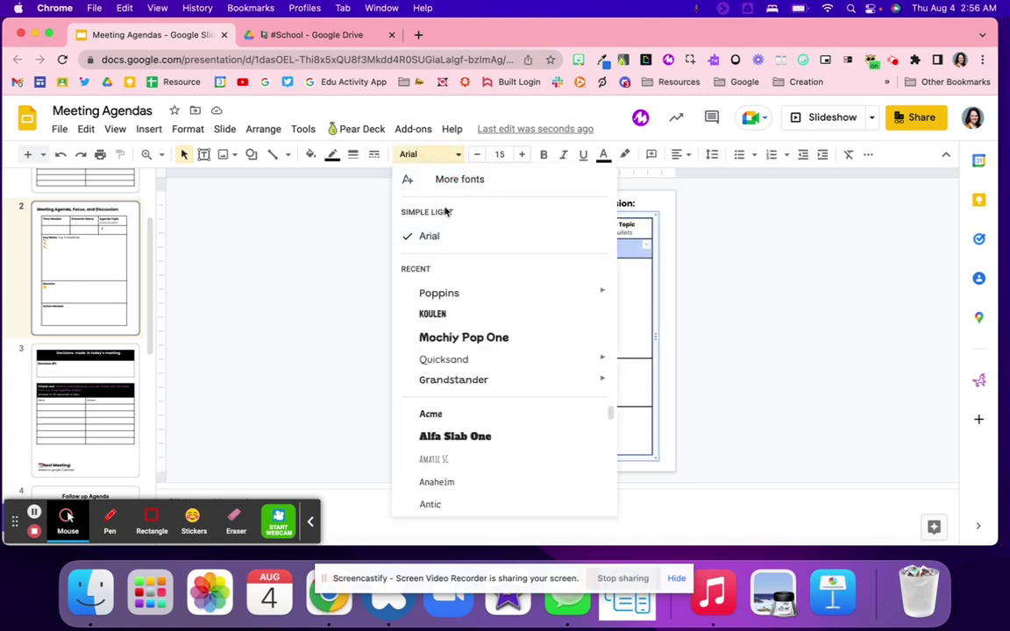
{"action": "left_click", "coordinate": [439, 293]}
{"action": "left_click", "coordinate": [386, 273]}
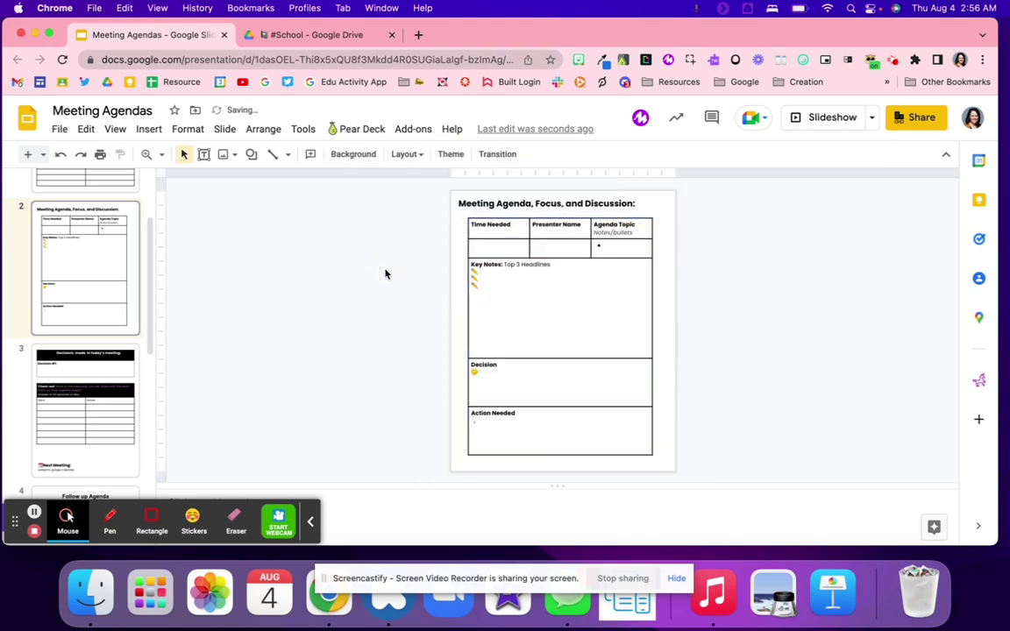
{"action": "left_click", "coordinate": [612, 250]}
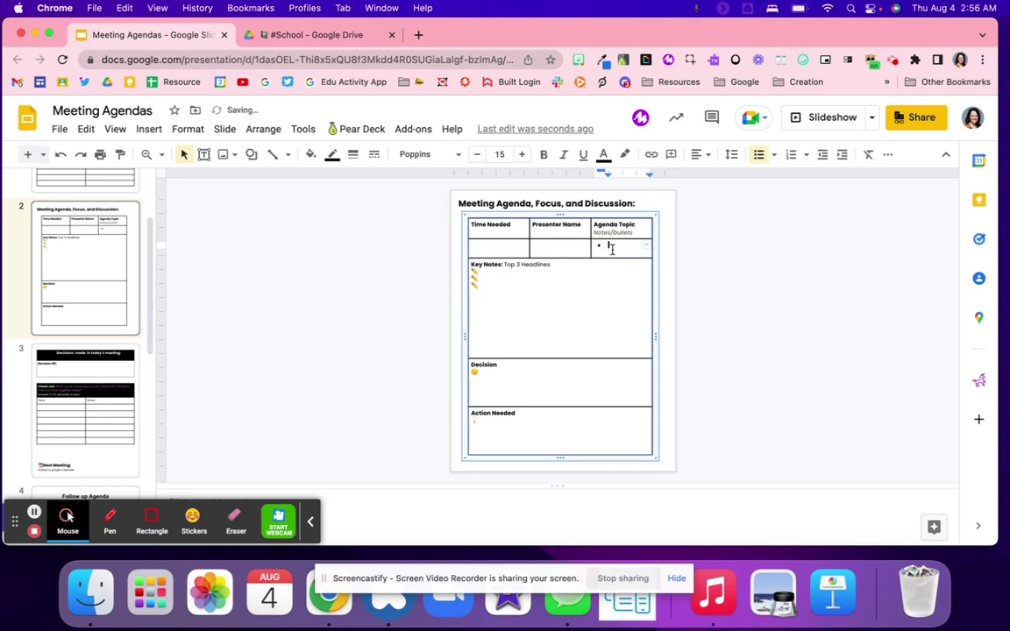
{"action": "left_click", "coordinate": [533, 351]}
{"action": "left_click", "coordinate": [531, 372]}
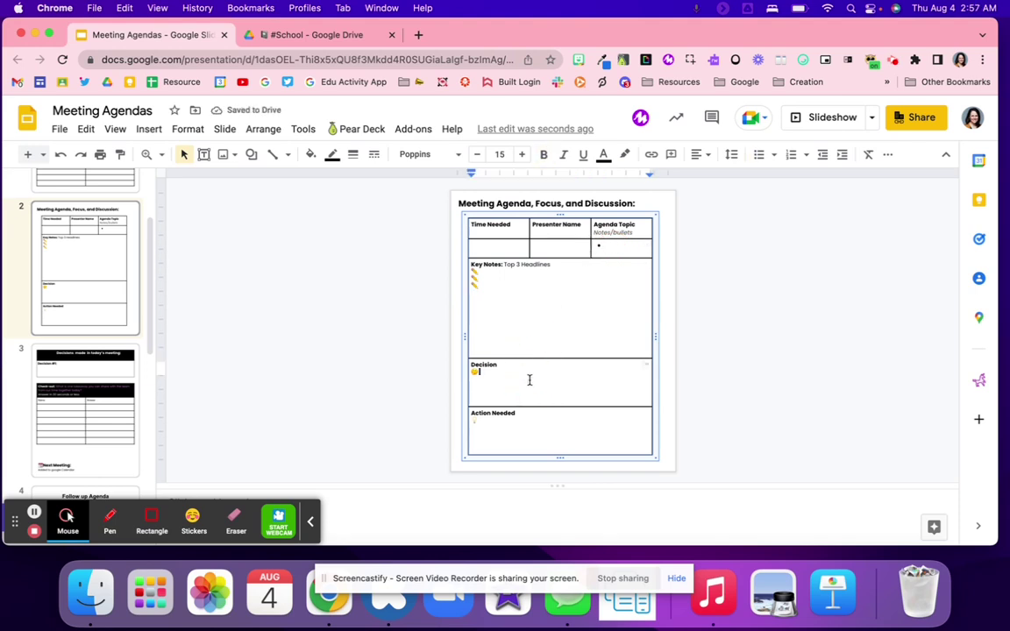
{"action": "left_click", "coordinate": [521, 426]}
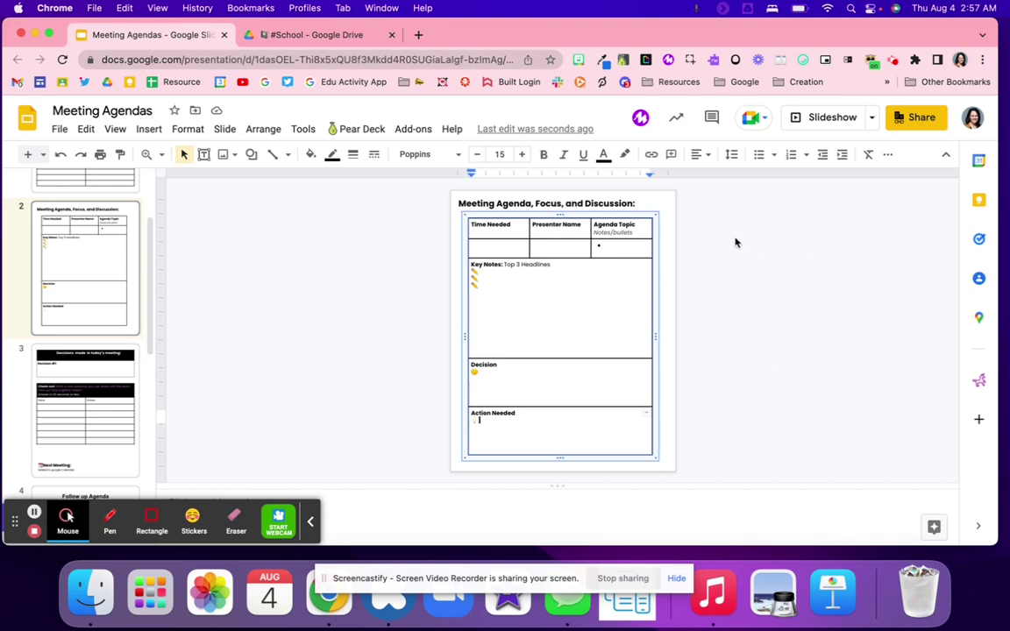
Go to slide 3 and paste a copy of the 'Decision #1:' line below it.
{"action": "left_click", "coordinate": [423, 295]}
{"action": "left_click", "coordinate": [103, 383]}
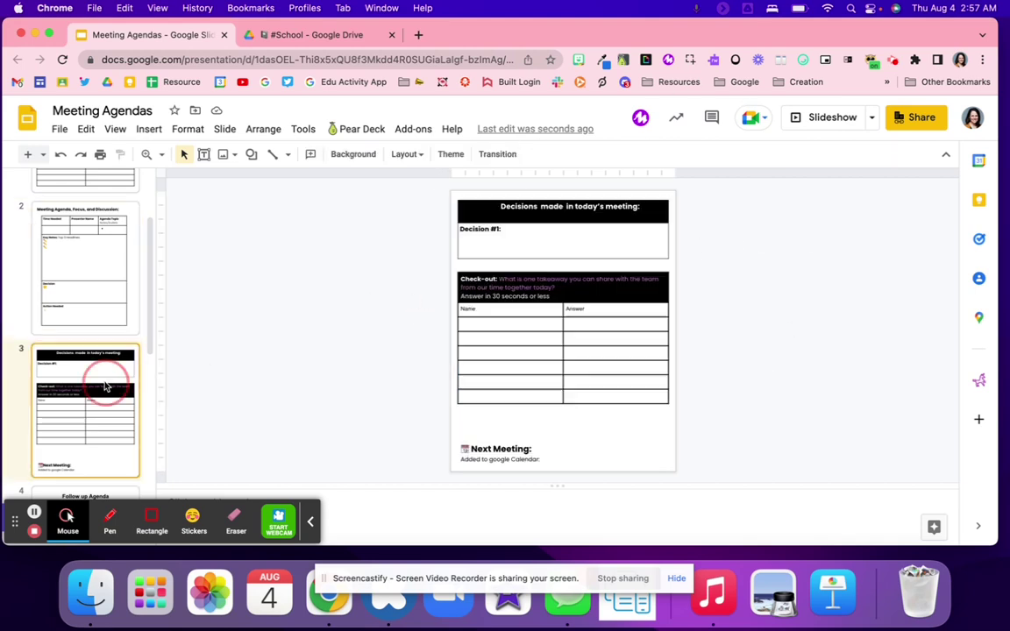
{"action": "left_click", "coordinate": [555, 225]}
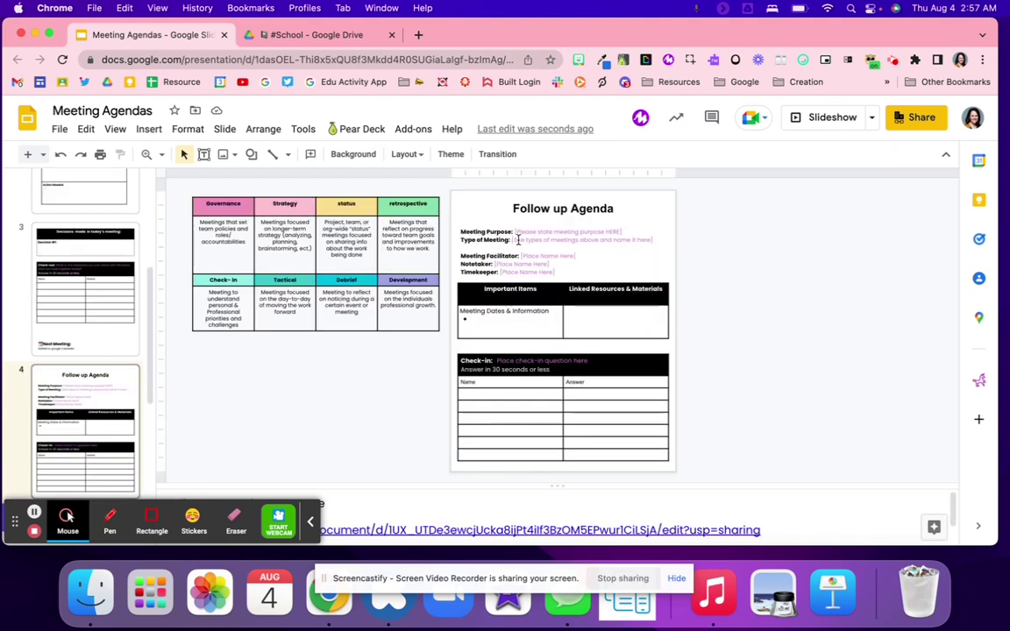
{"action": "triple_click", "coordinate": [495, 230]}
{"action": "key", "text": "super+c"}
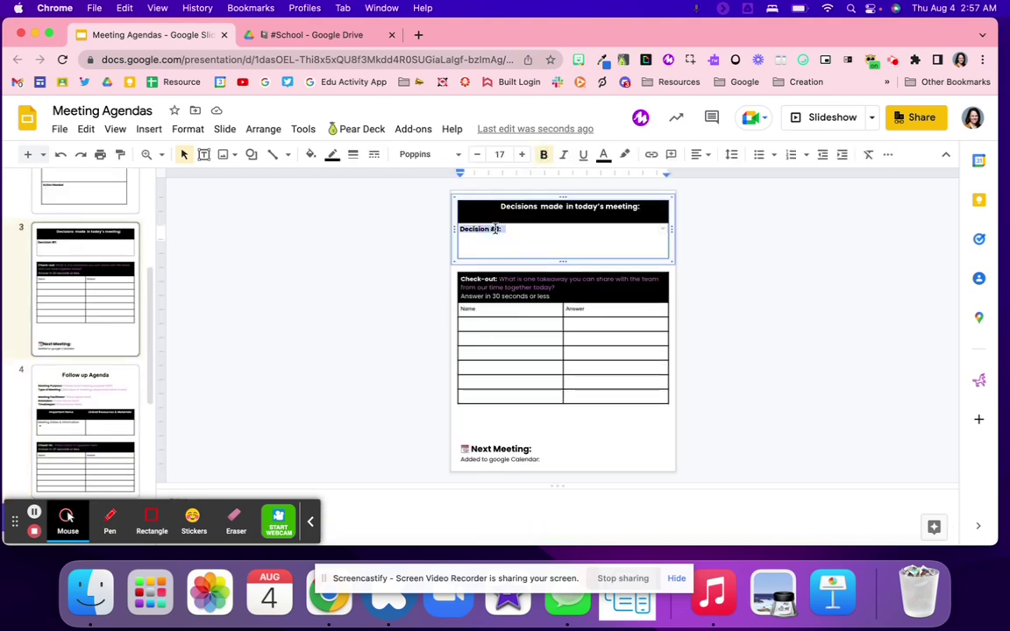
{"action": "left_click", "coordinate": [558, 234]}
{"action": "key", "text": "super+v"}
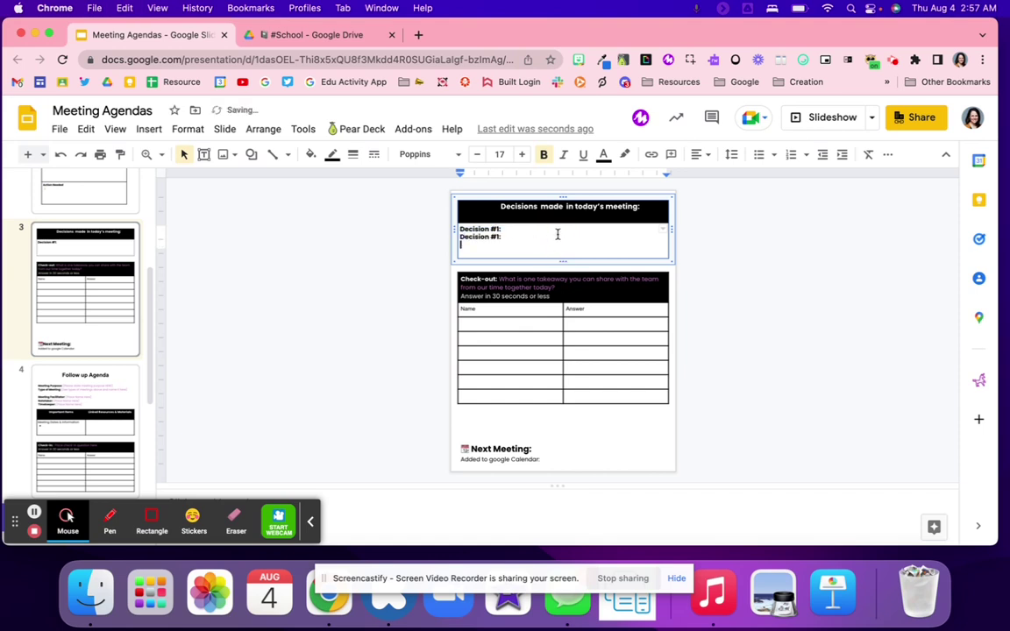
Add a third decision line and renumber the copies to 'Decision #2:' and 'Decision #3:'.
{"action": "key", "text": "BackSpace"}
{"action": "left_click", "coordinate": [501, 240]}
{"action": "key", "text": "super+v"}
{"action": "left_click", "coordinate": [497, 243]}
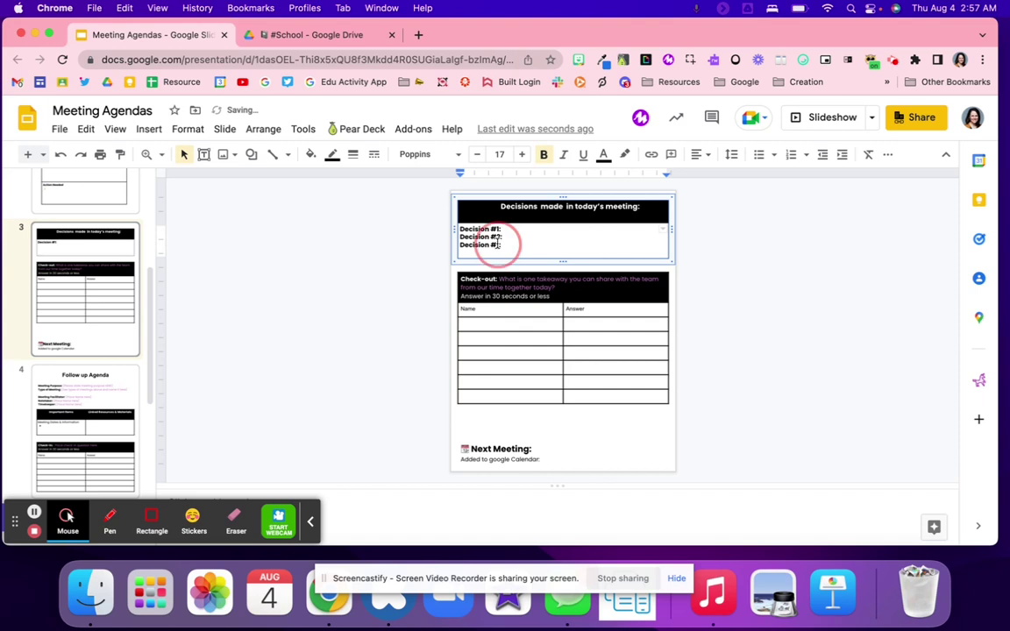
{"action": "key", "text": "BackSpace"}
{"action": "type", "text": ":"}
{"action": "left_click", "coordinate": [315, 304]}
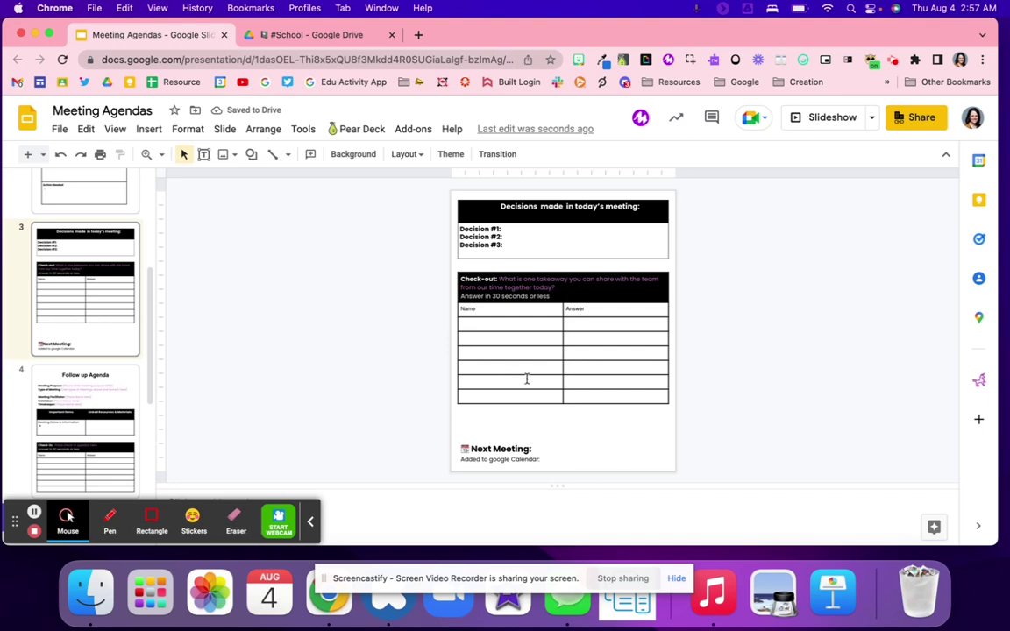
Select the Check-out table's Name column cells and the Next Meeting text box on slide 3.
{"action": "left_click", "coordinate": [510, 320]}
{"action": "left_click_drag", "start_coordinate": [510, 317], "coordinate": [511, 422]}
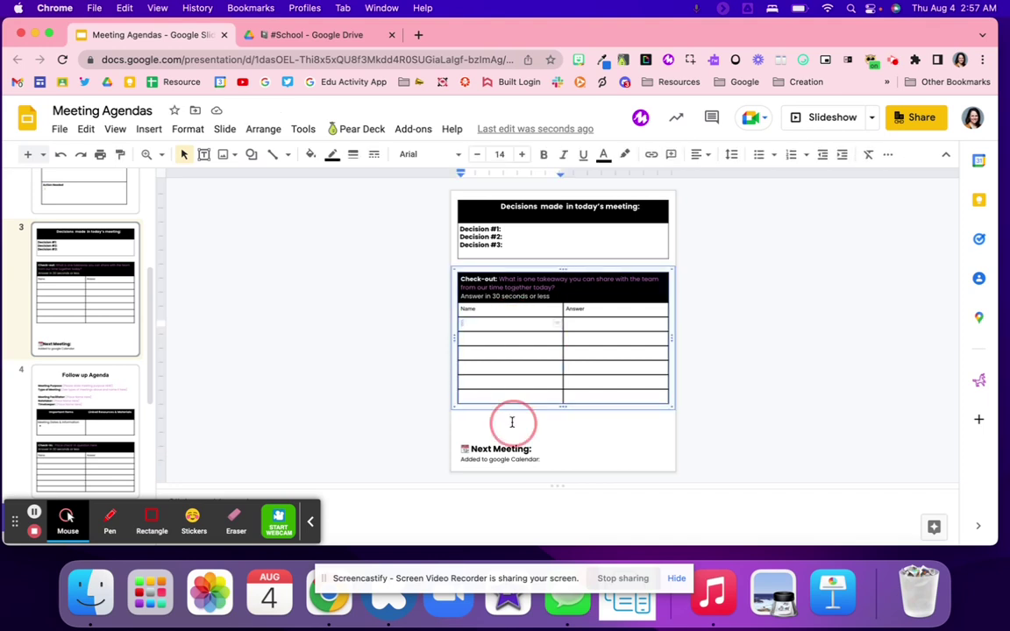
{"action": "left_click_drag", "start_coordinate": [538, 322], "coordinate": [579, 324]}
{"action": "left_click", "coordinate": [579, 331]}
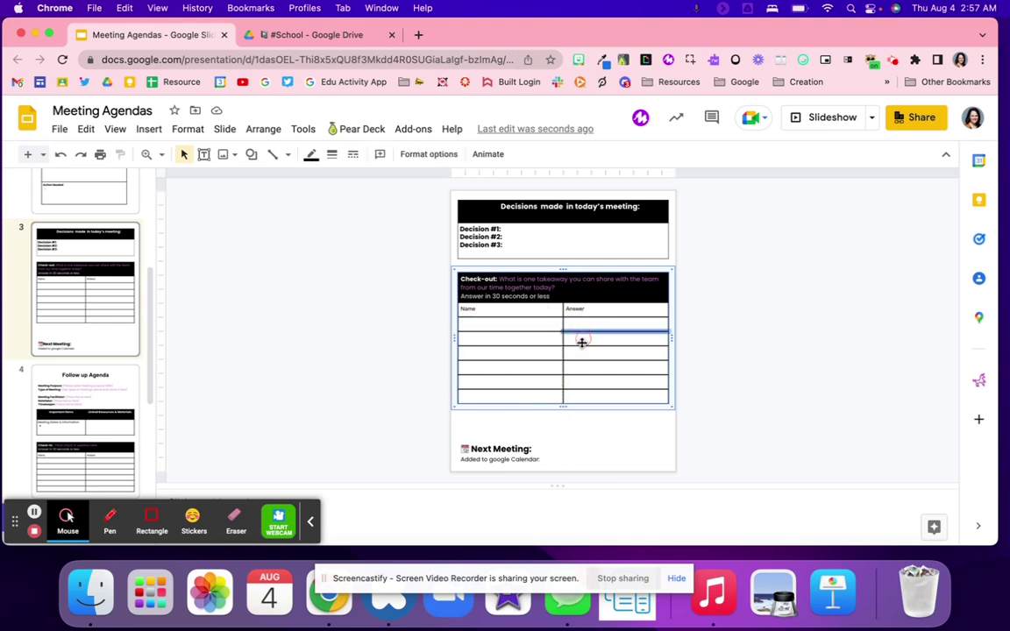
{"action": "left_click", "coordinate": [548, 455]}
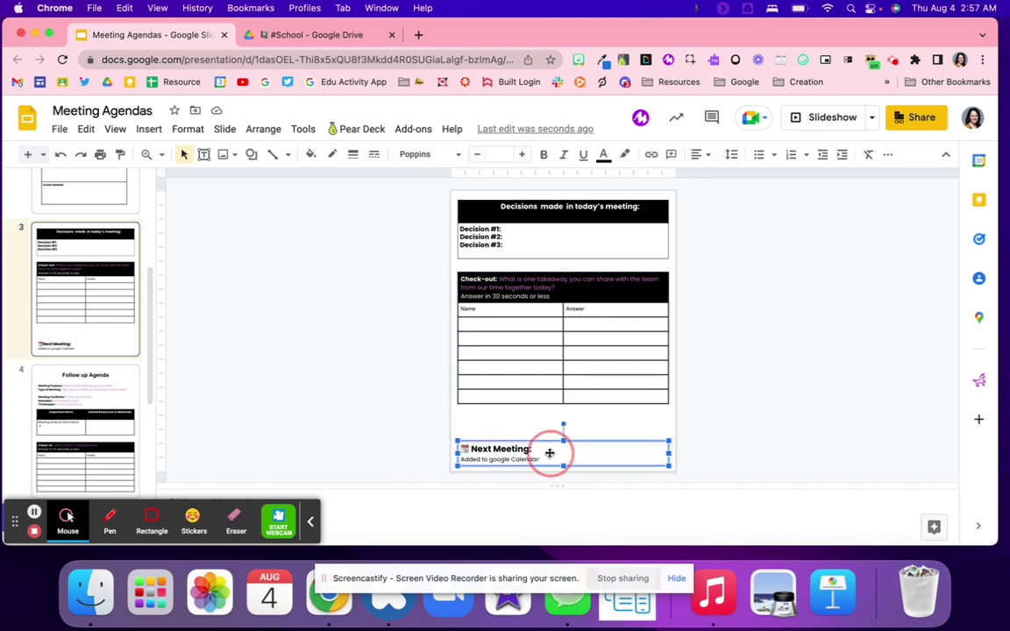
{"action": "left_click", "coordinate": [547, 455]}
{"action": "scroll", "coordinate": [135, 295], "scroll_direction": "up", "scroll_amount": 5}
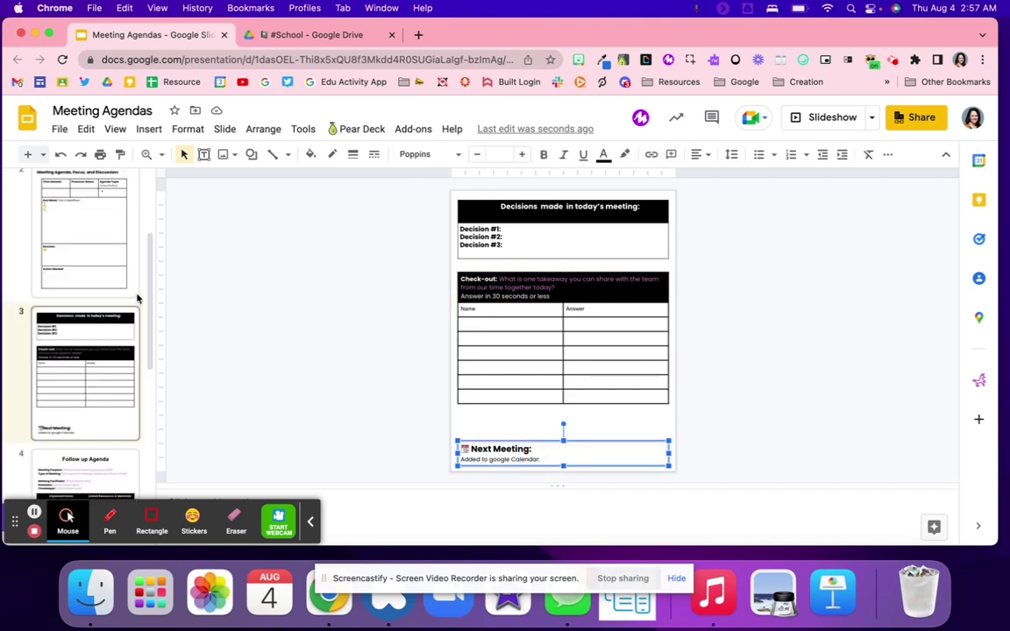
Return to slide 1 and select the Check-in header cell of the meeting-types table.
{"action": "left_click", "coordinate": [90, 225]}
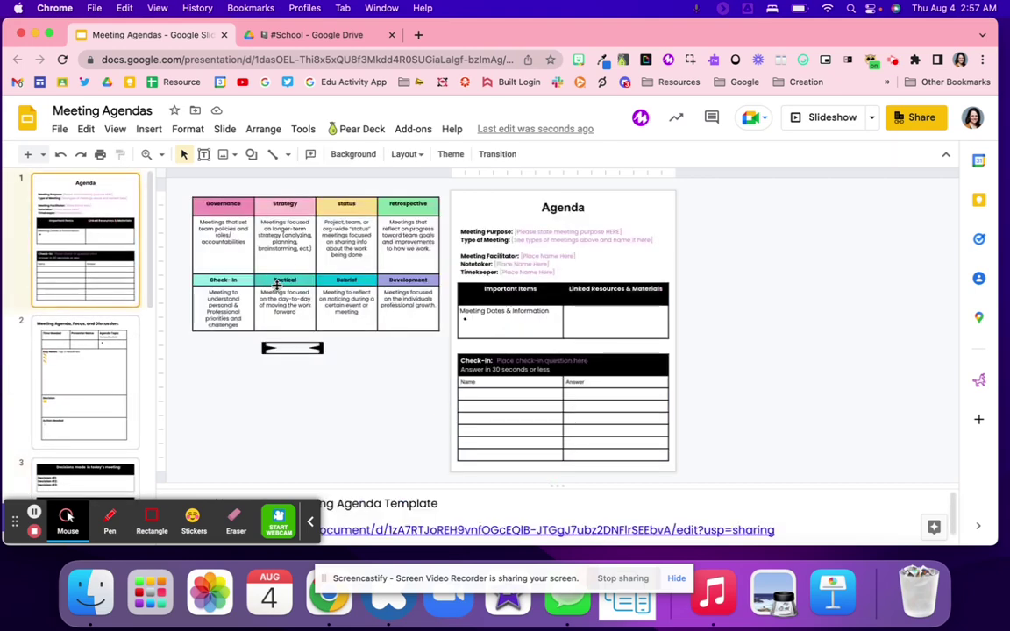
{"action": "left_click", "coordinate": [214, 302]}
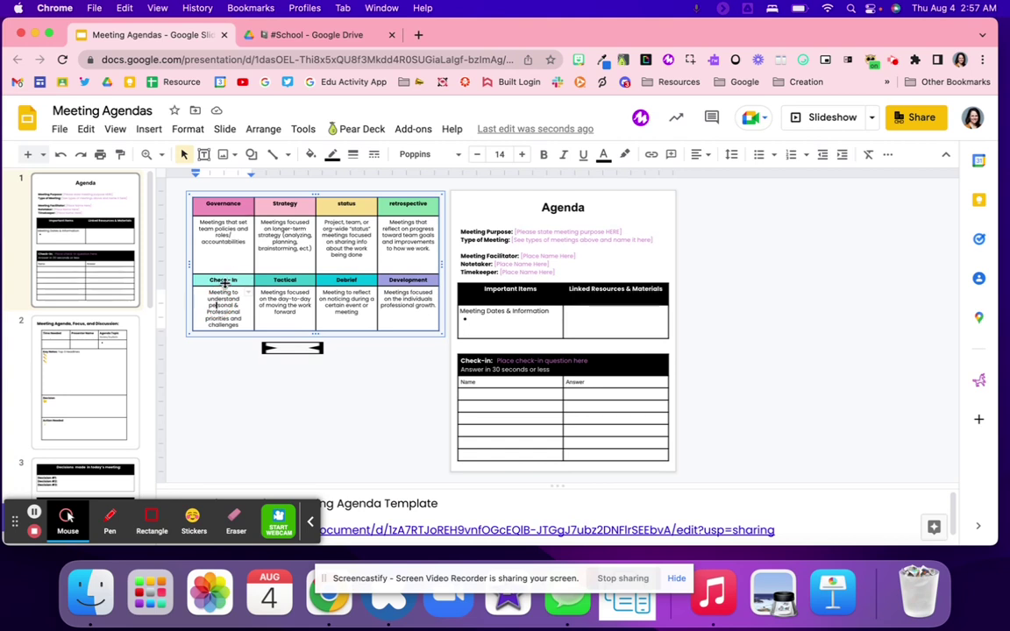
{"action": "left_click", "coordinate": [225, 280]}
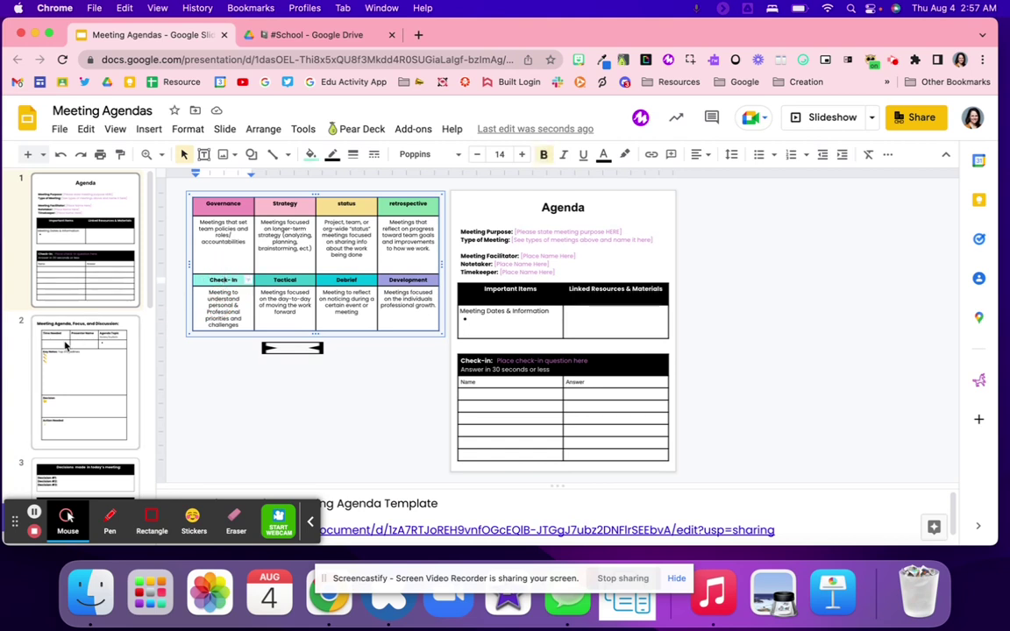
{"action": "scroll", "coordinate": [70, 324], "scroll_direction": "down", "scroll_amount": 10}
{"action": "scroll", "coordinate": [77, 257], "scroll_direction": "up", "scroll_amount": 5}
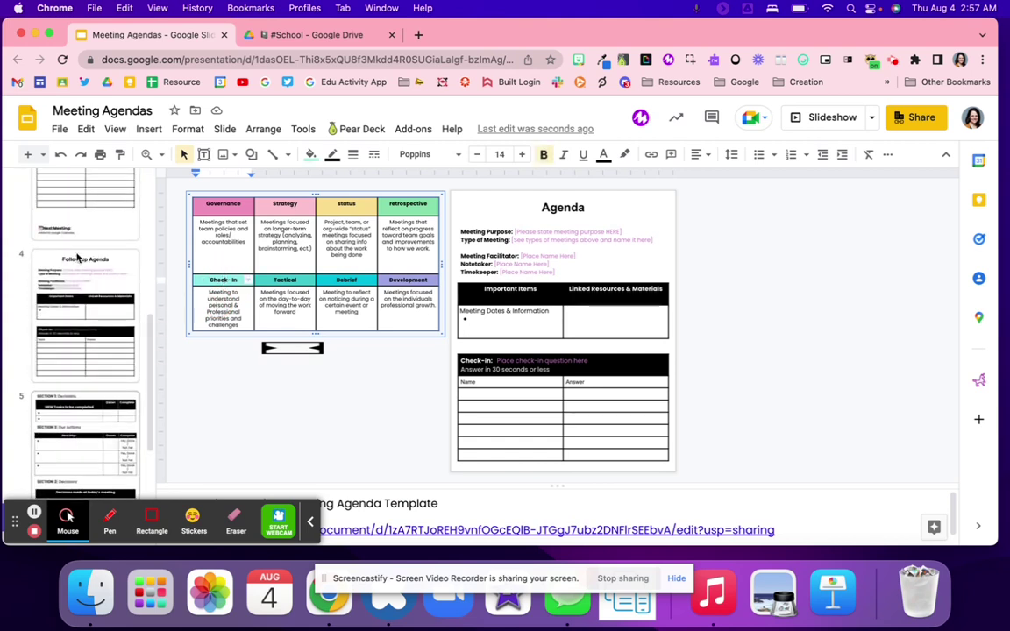
Place the caret after the calendar line in slide 3's Next Meeting box, then bring up slide 4.
{"action": "left_click", "coordinate": [79, 255]}
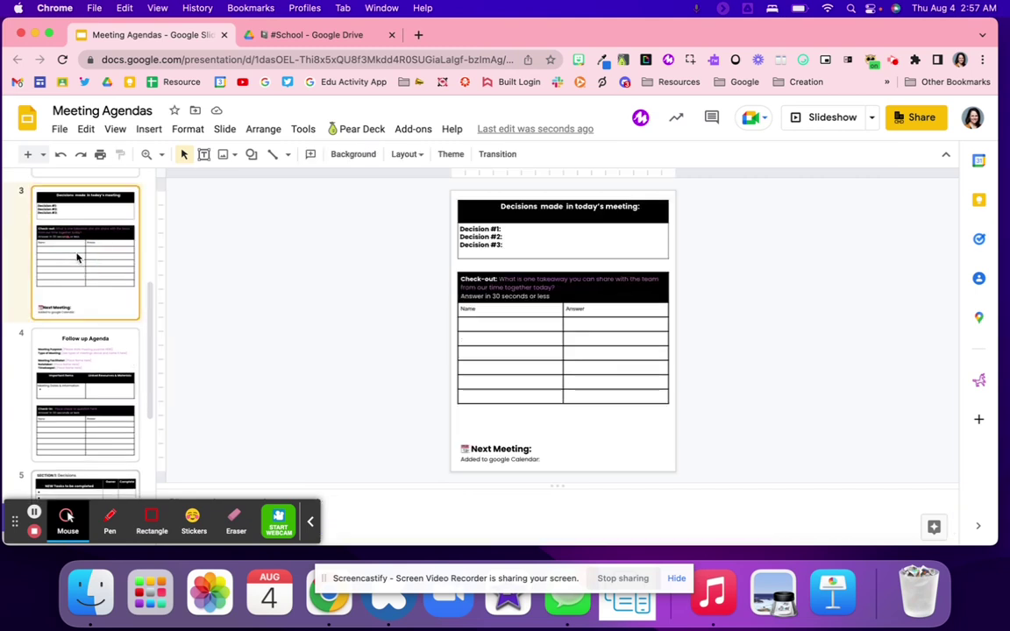
{"action": "left_click", "coordinate": [545, 455]}
{"action": "left_click", "coordinate": [544, 454]}
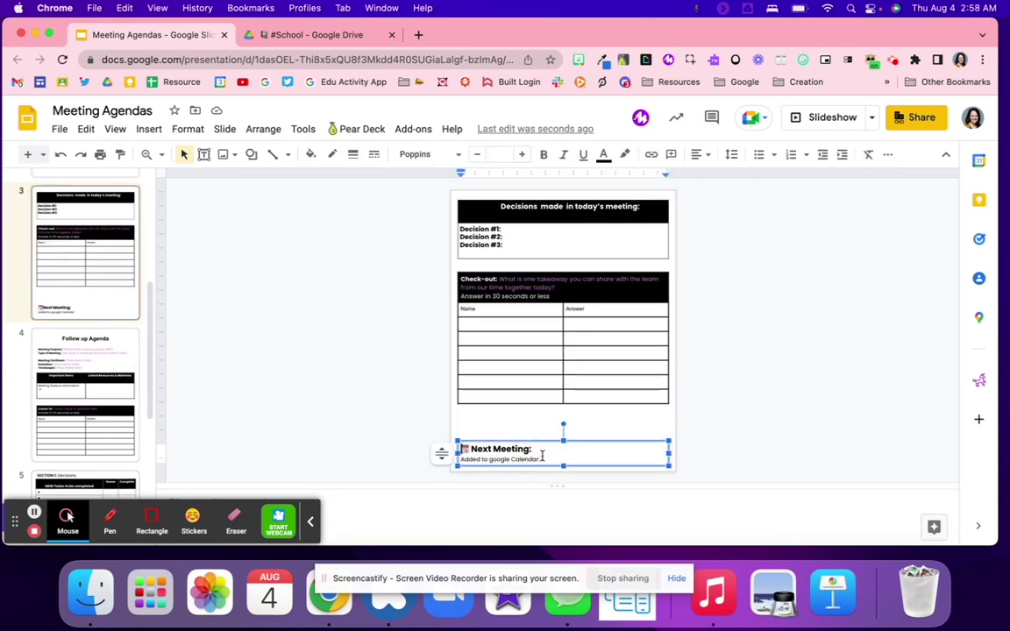
{"action": "left_click", "coordinate": [549, 458]}
{"action": "left_click", "coordinate": [109, 385]}
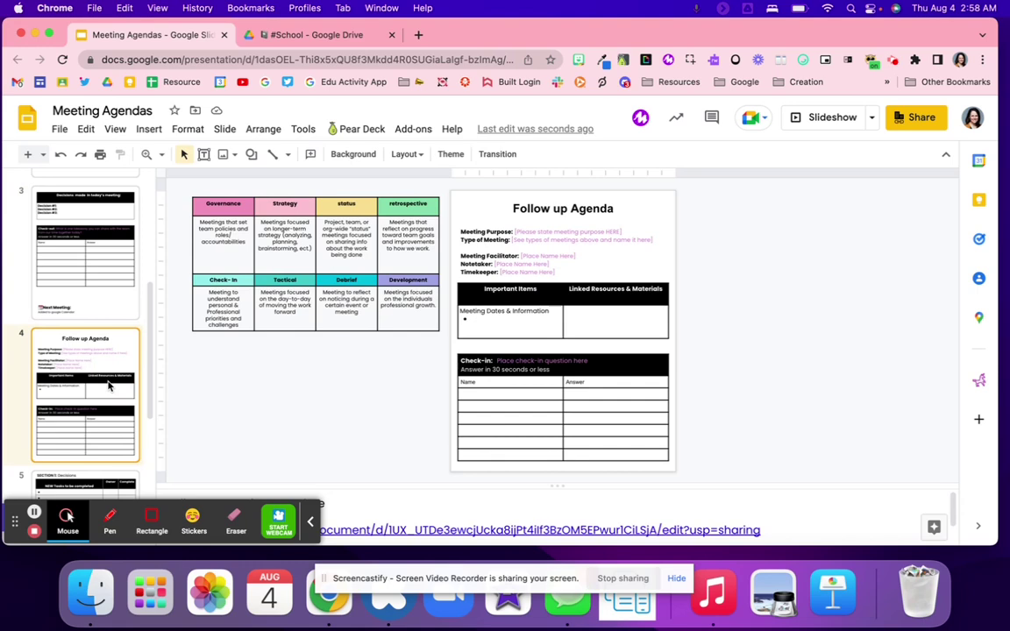
Step through the slides to the Follow up Agenda and select its meeting details text.
{"action": "scroll", "coordinate": [108, 384], "scroll_direction": "up", "scroll_amount": 5}
{"action": "left_click", "coordinate": [98, 240]}
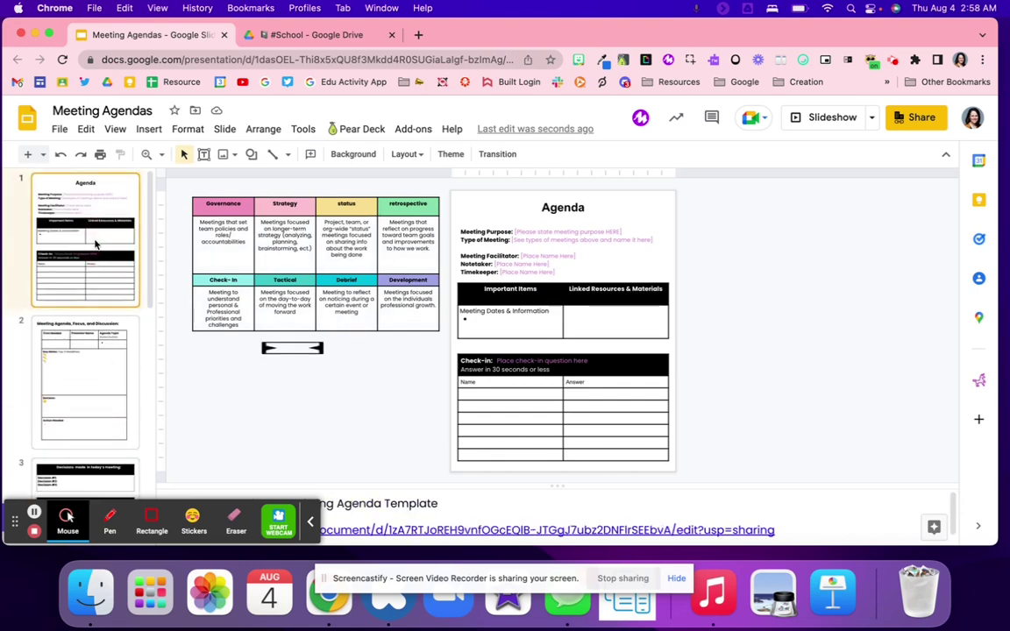
{"action": "key", "text": "Down"}
{"action": "key", "text": "Down"}
{"action": "key", "text": "Down"}
{"action": "key", "text": "Down"}
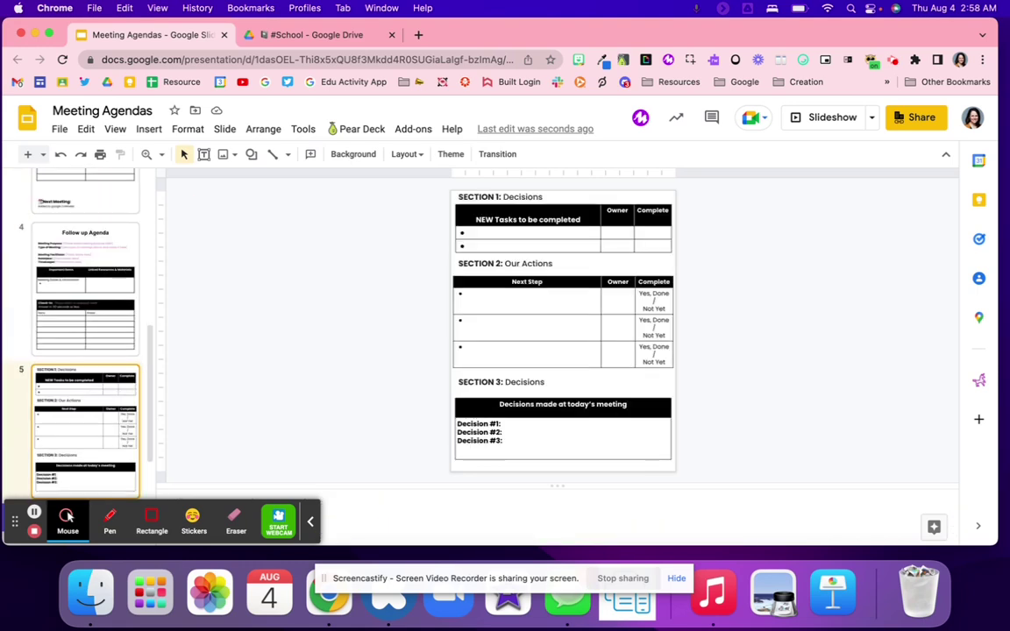
{"action": "key", "text": "Down"}
{"action": "left_click", "coordinate": [61, 287]}
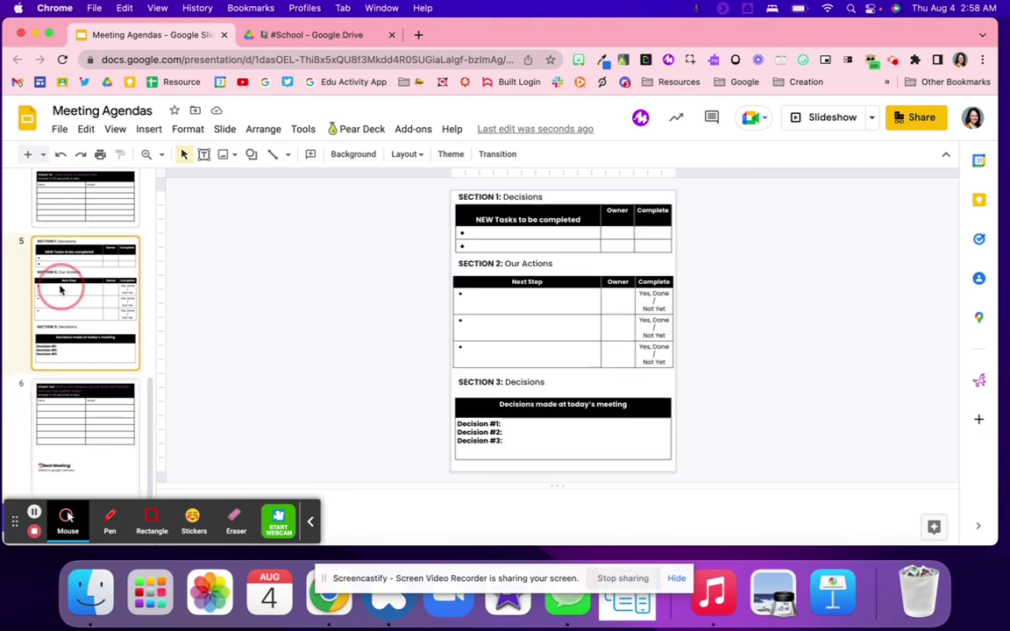
{"action": "scroll", "coordinate": [61, 292], "scroll_direction": "up", "scroll_amount": 3}
{"action": "left_click", "coordinate": [62, 294]}
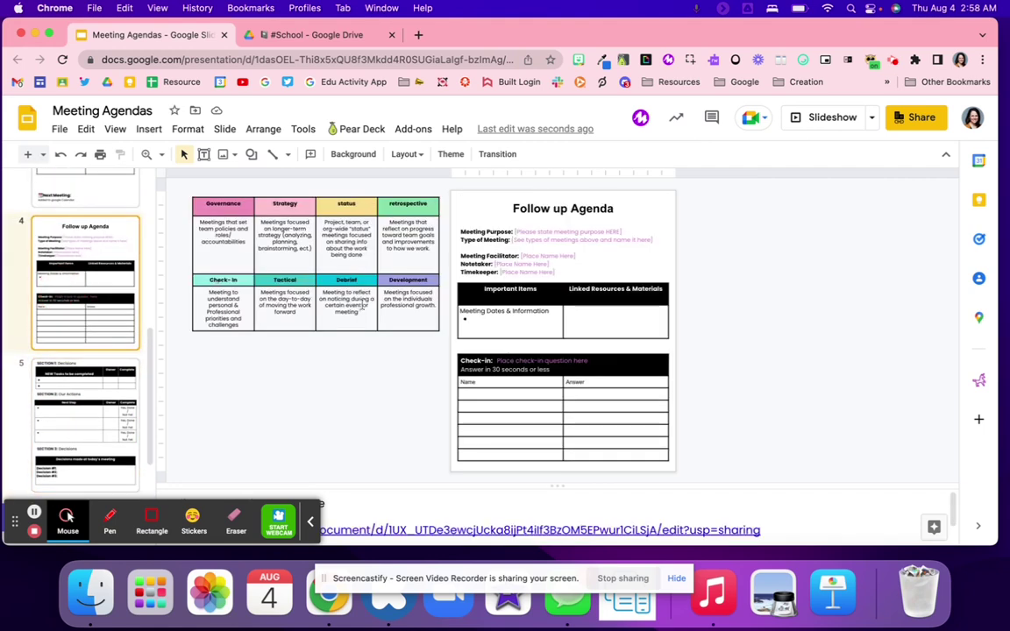
{"action": "left_click", "coordinate": [532, 227]}
{"action": "double_click", "coordinate": [530, 231]}
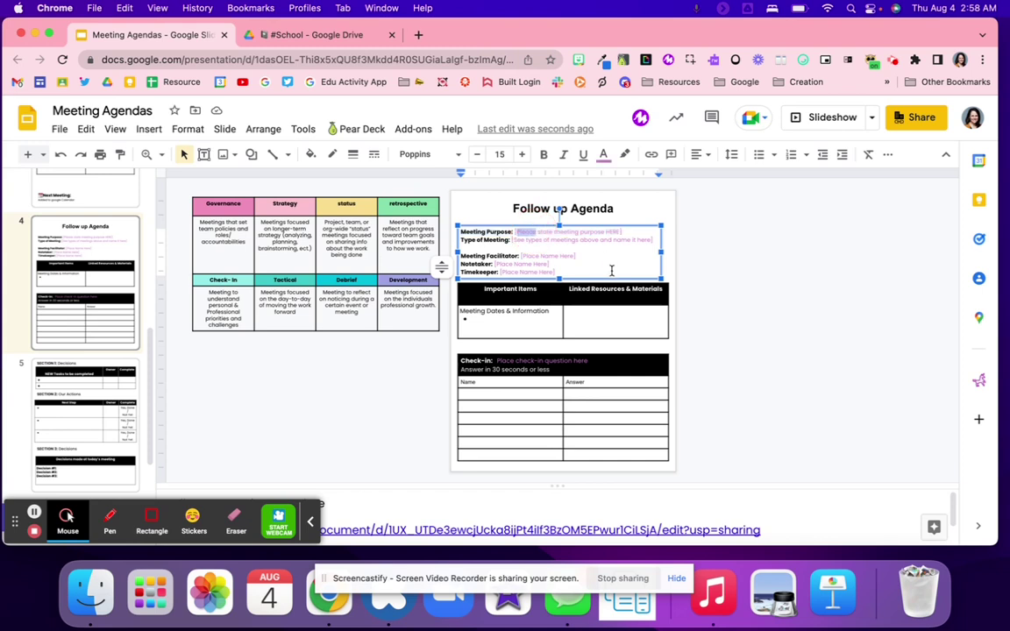
{"action": "left_click_drag", "start_coordinate": [612, 270], "coordinate": [461, 227]}
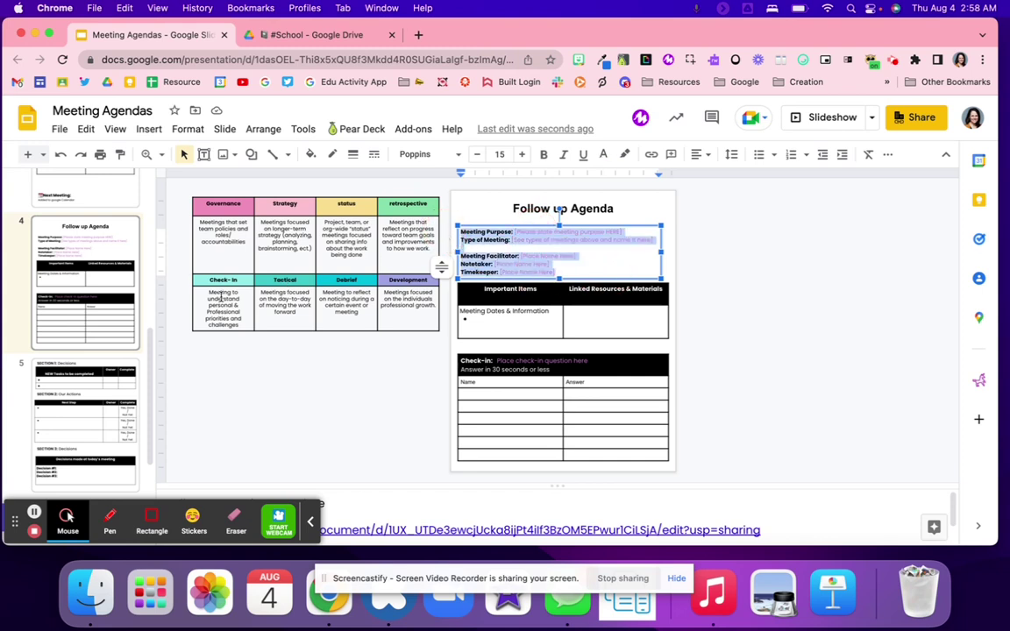
Copy the arrow image from below slide 1's table and paste it onto the Follow up Agenda slide.
{"action": "left_click", "coordinate": [83, 247]}
{"action": "scroll", "coordinate": [84, 247], "scroll_direction": "up", "scroll_amount": 5}
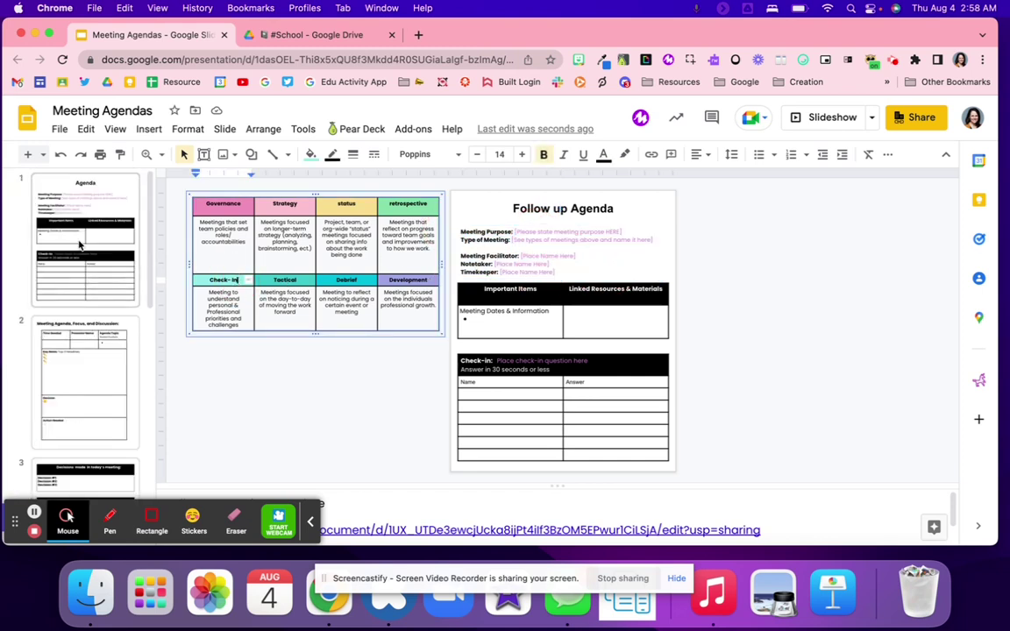
{"action": "left_click", "coordinate": [82, 243]}
{"action": "left_click", "coordinate": [309, 339]}
{"action": "left_click", "coordinate": [321, 352]}
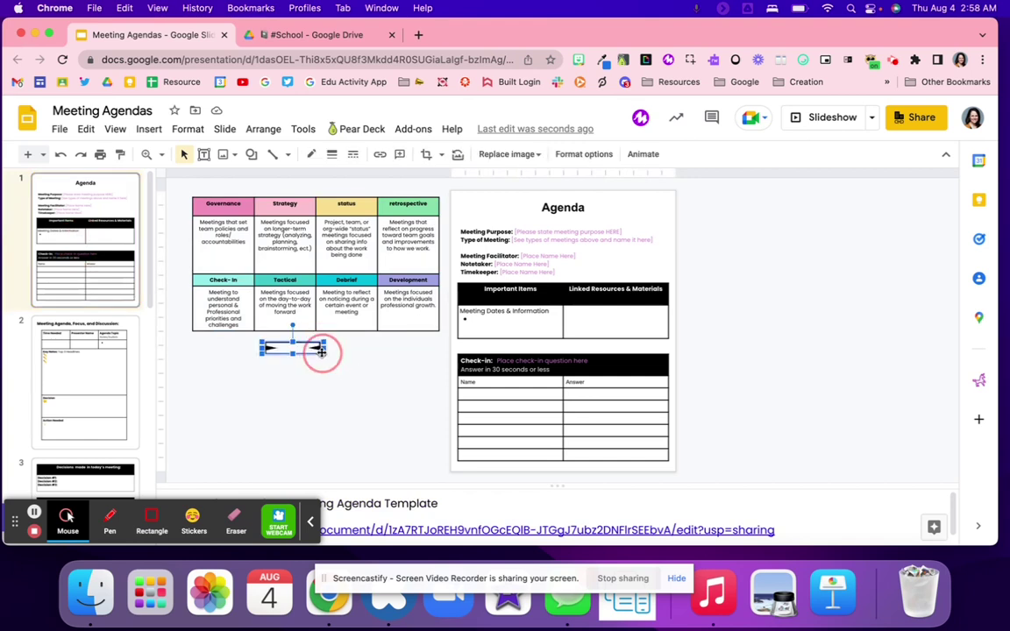
{"action": "left_click", "coordinate": [347, 355]}
{"action": "left_click", "coordinate": [294, 350]}
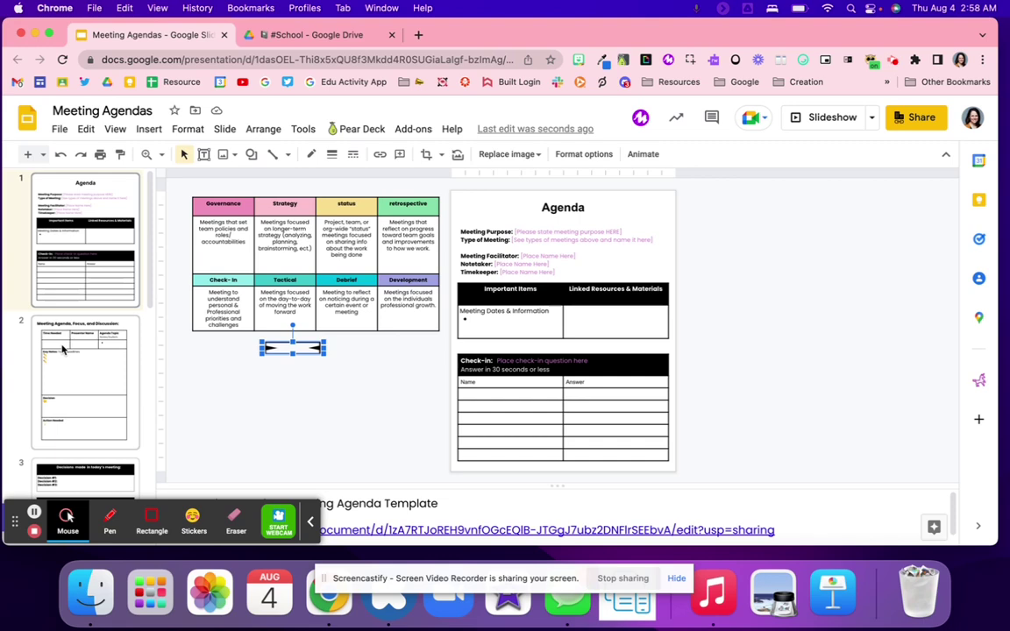
{"action": "scroll", "coordinate": [62, 350], "scroll_direction": "down", "scroll_amount": 5}
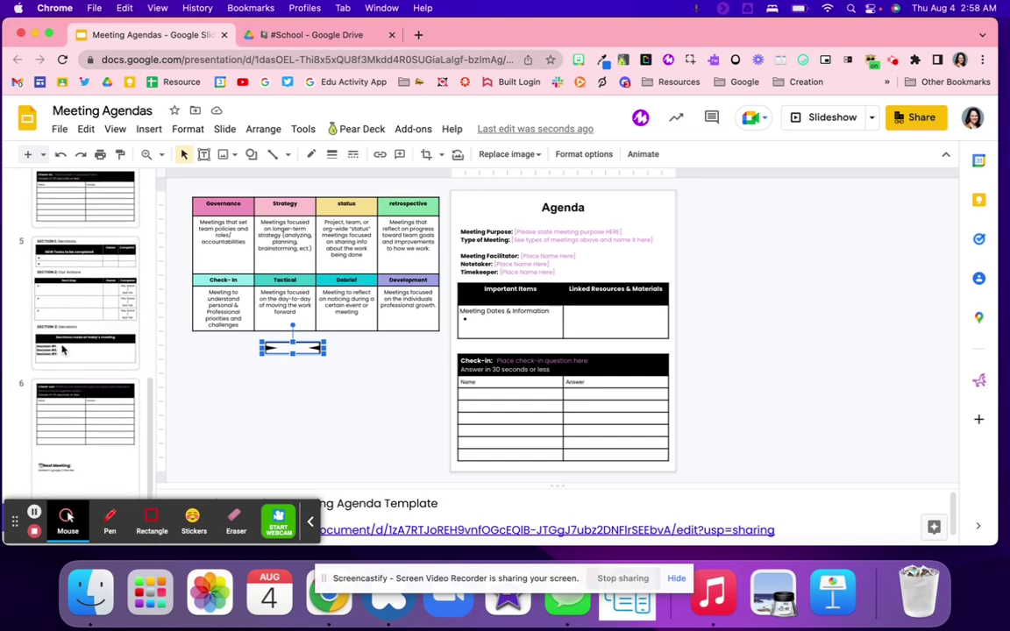
{"action": "left_click", "coordinate": [66, 294]}
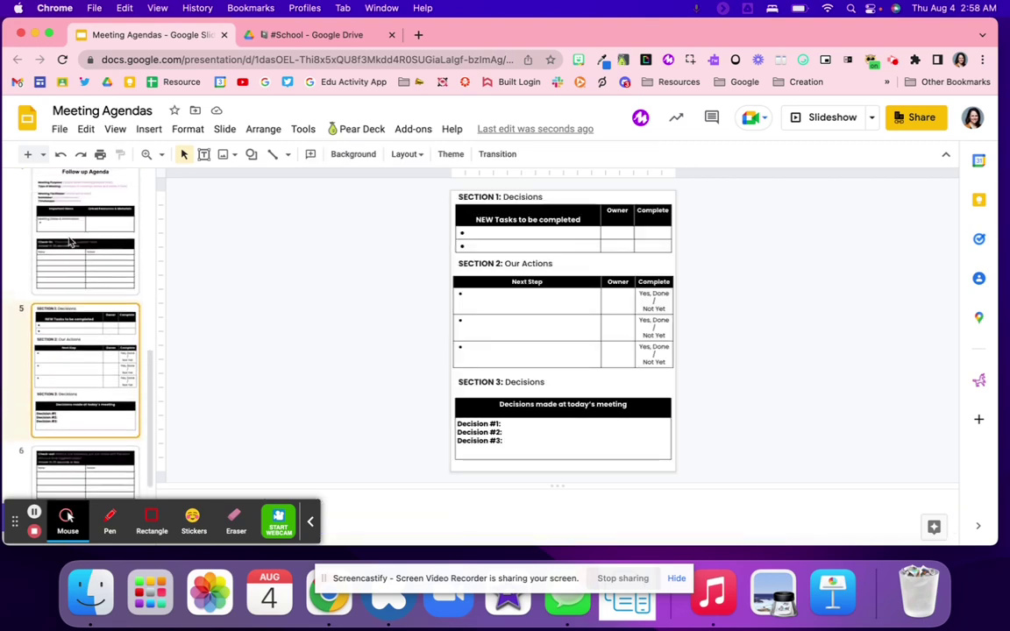
{"action": "left_click", "coordinate": [70, 259]}
{"action": "key", "text": "super+v"}
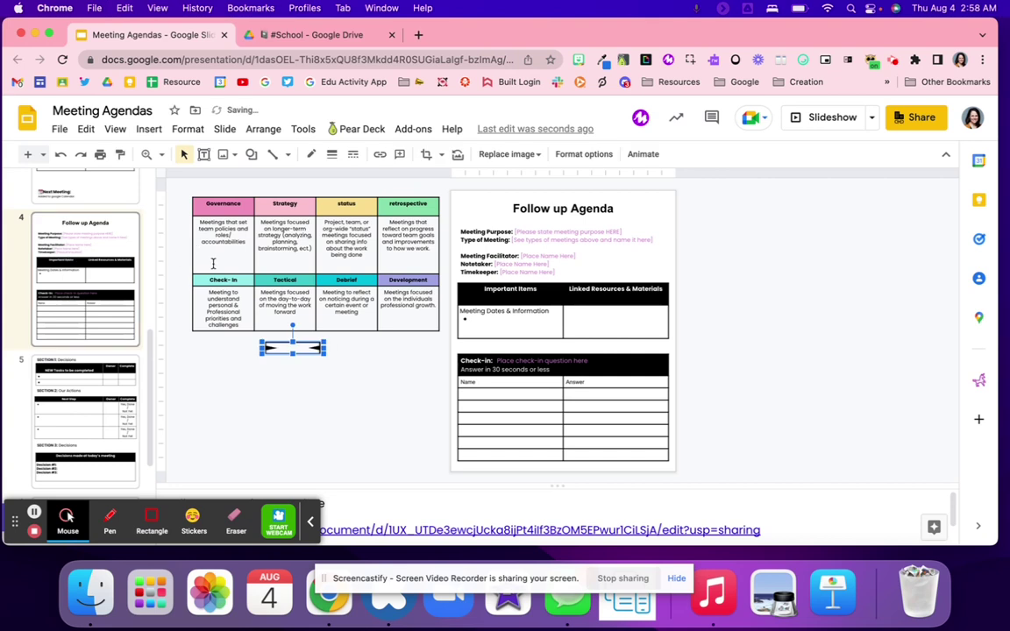
Select words in the purpose and Timekeeper placeholders, then the Important Items table.
{"action": "scroll", "coordinate": [88, 270], "scroll_direction": "up", "scroll_amount": 3}
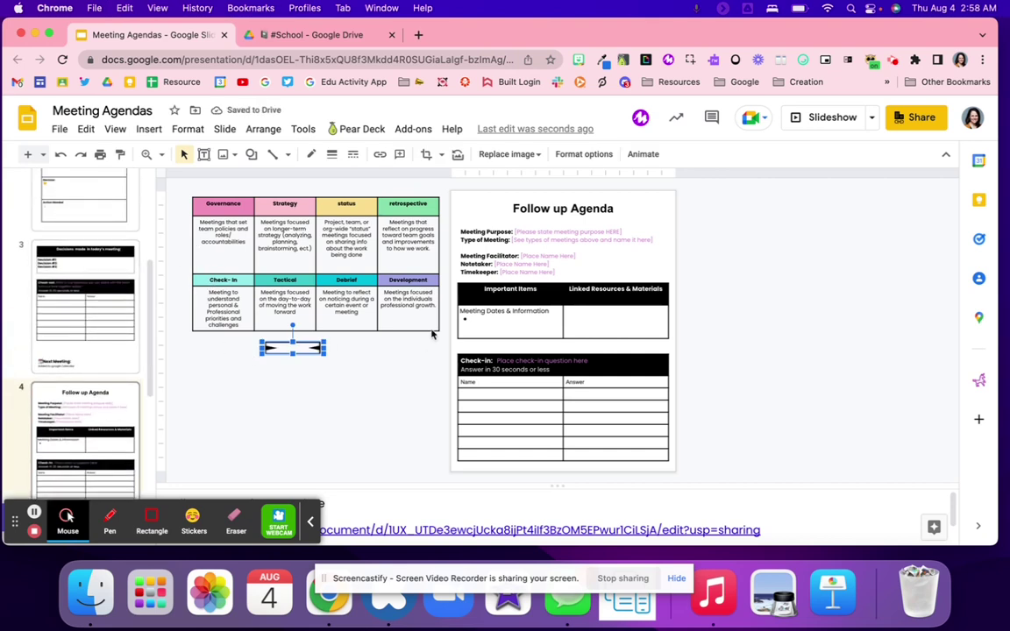
{"action": "double_click", "coordinate": [563, 232]}
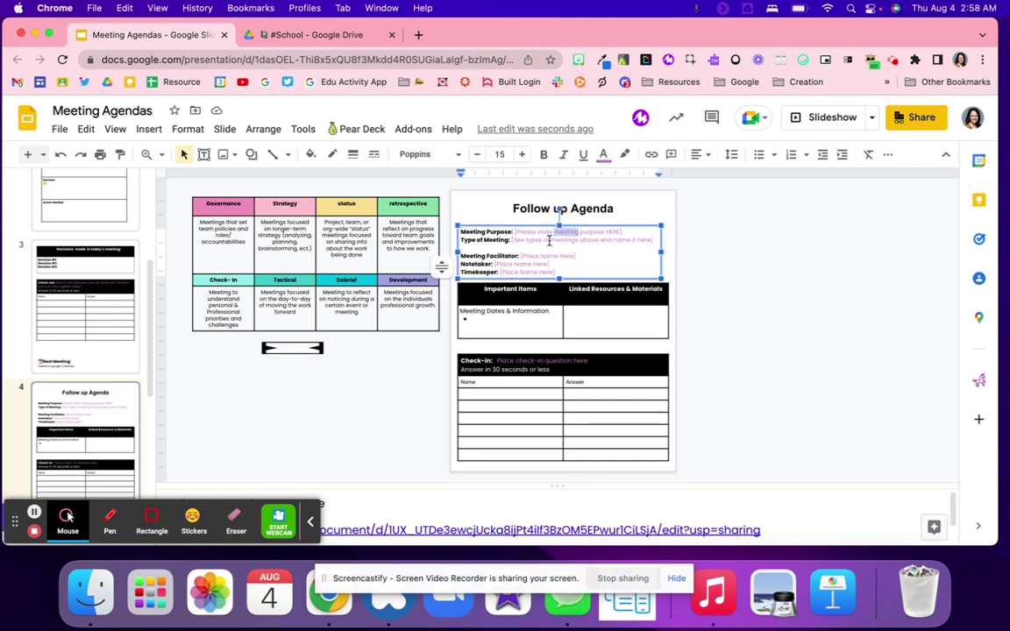
{"action": "left_click", "coordinate": [547, 241]}
{"action": "left_click", "coordinate": [535, 255]}
{"action": "double_click", "coordinate": [531, 272]}
{"action": "left_click", "coordinate": [518, 333]}
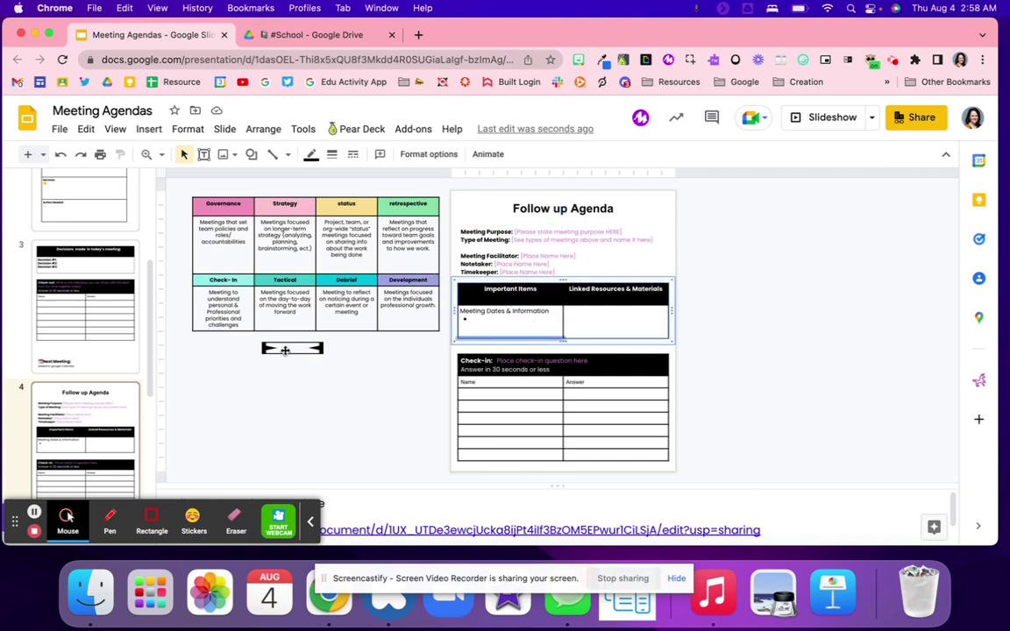
Select the first Check-in Name and Answer cells, then move on to slide 5.
{"action": "scroll", "coordinate": [58, 380], "scroll_direction": "up", "scroll_amount": 1}
{"action": "scroll", "coordinate": [57, 379], "scroll_direction": "up", "scroll_amount": 2}
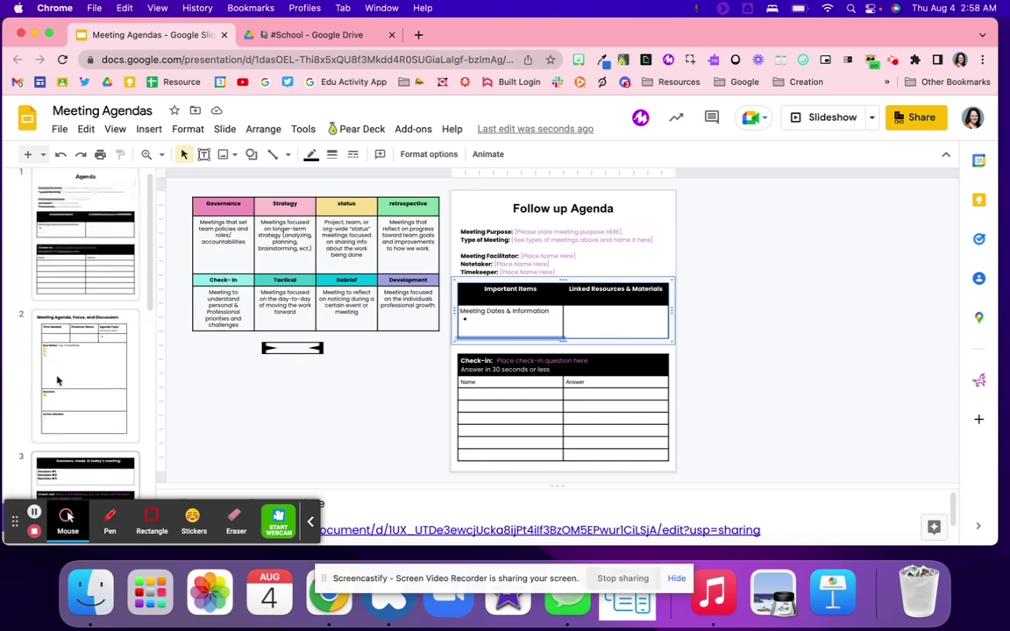
{"action": "scroll", "coordinate": [58, 379], "scroll_direction": "down", "scroll_amount": 1}
{"action": "scroll", "coordinate": [58, 380], "scroll_direction": "down", "scroll_amount": 3}
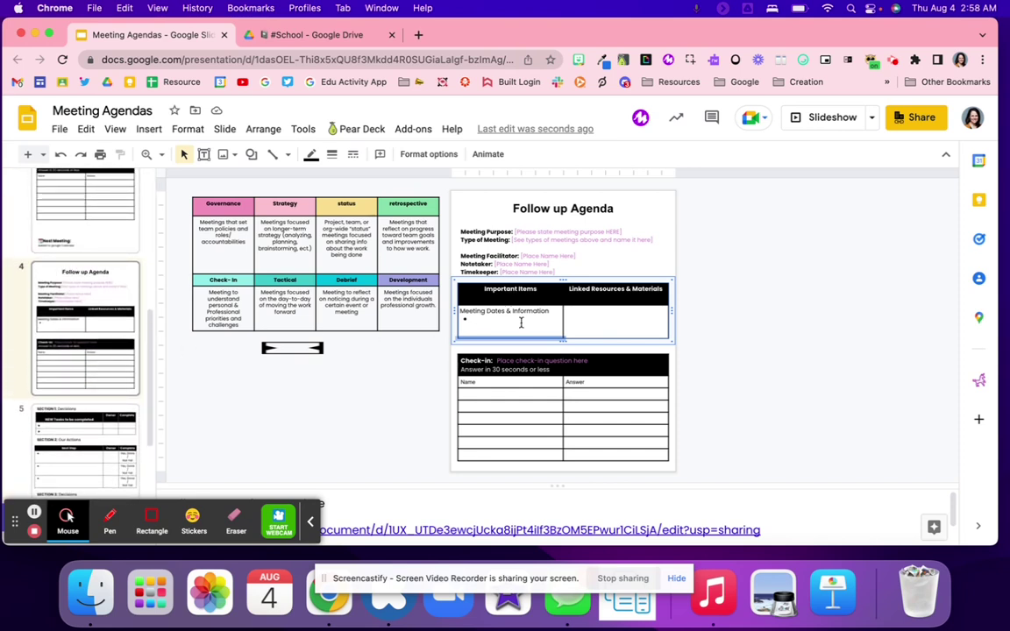
{"action": "left_click", "coordinate": [506, 396]}
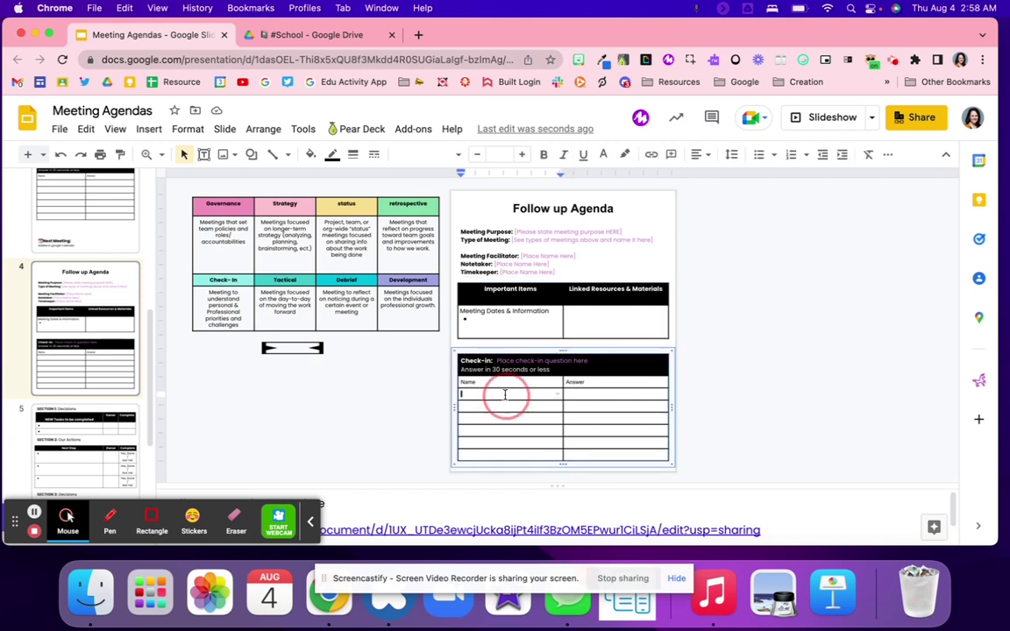
{"action": "key", "text": "Tab"}
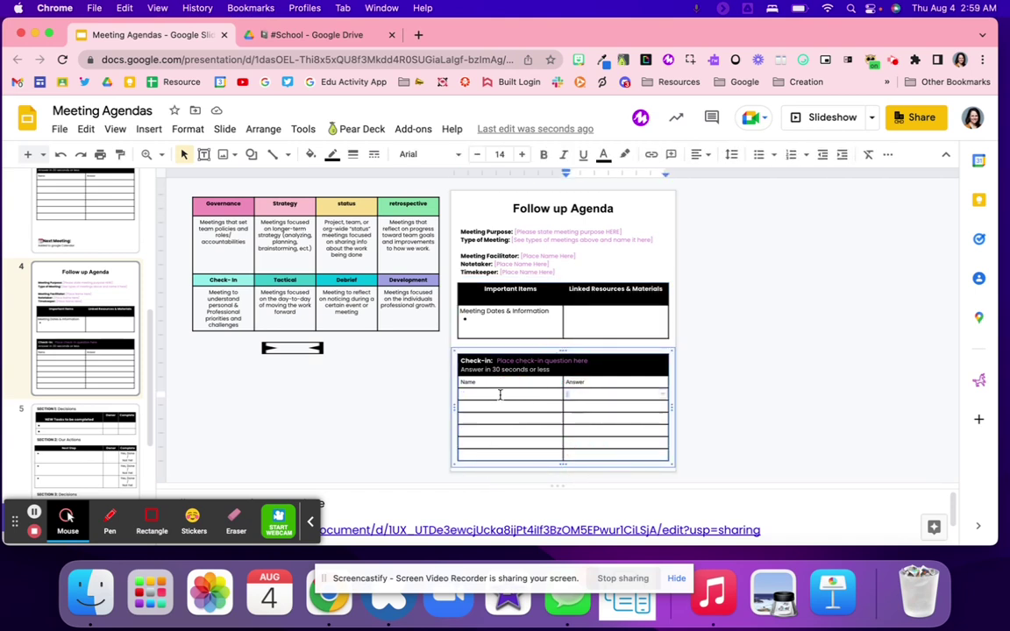
{"action": "left_click", "coordinate": [64, 432]}
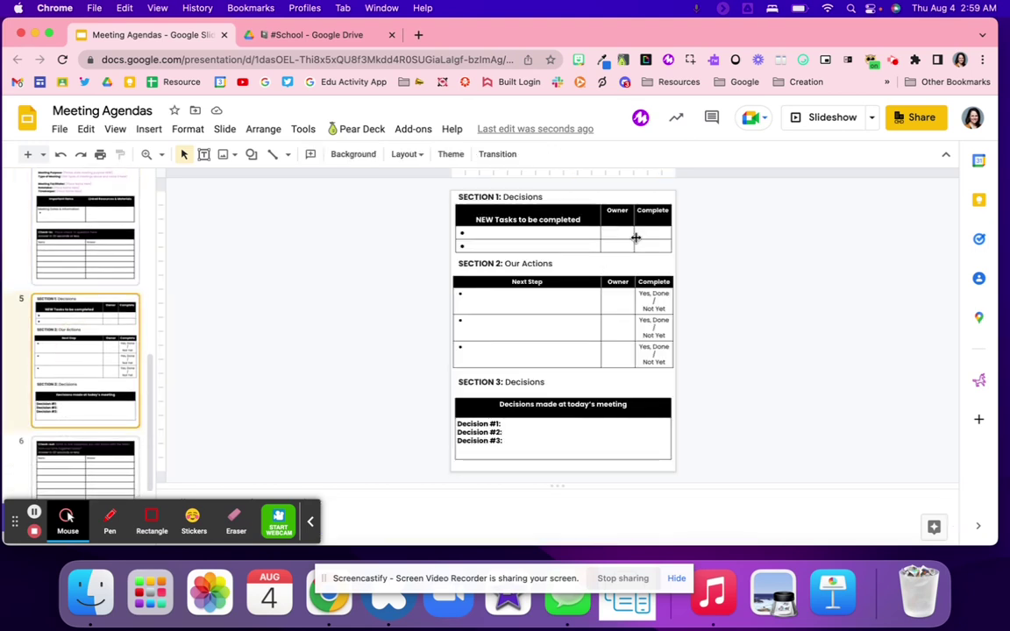
{"action": "left_click", "coordinate": [521, 230]}
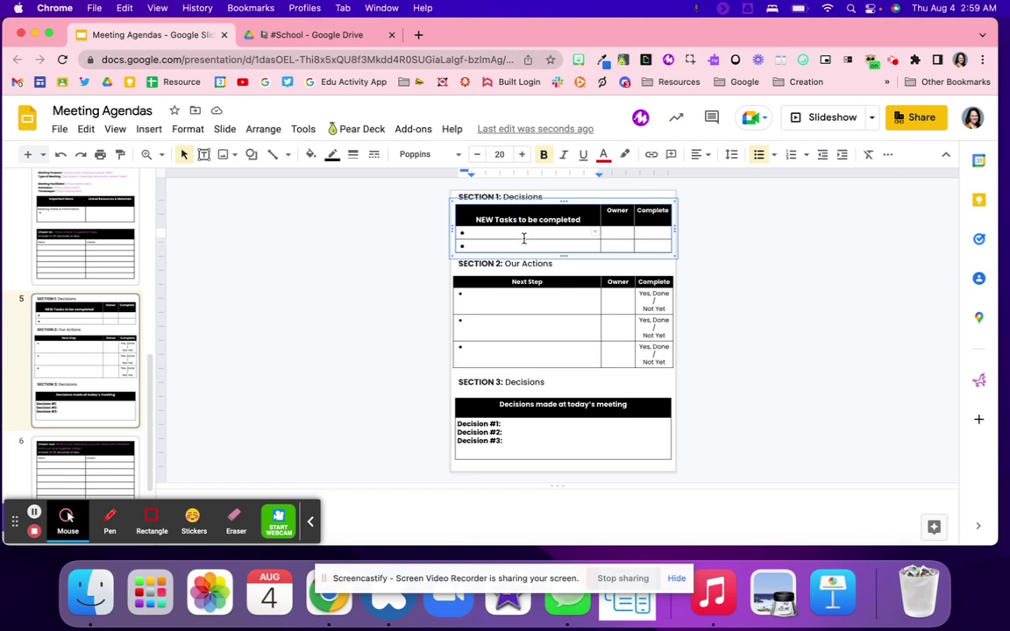
{"action": "left_click", "coordinate": [524, 238]}
{"action": "left_click", "coordinate": [506, 245]}
{"action": "scroll", "coordinate": [77, 263], "scroll_direction": "up", "scroll_amount": 10}
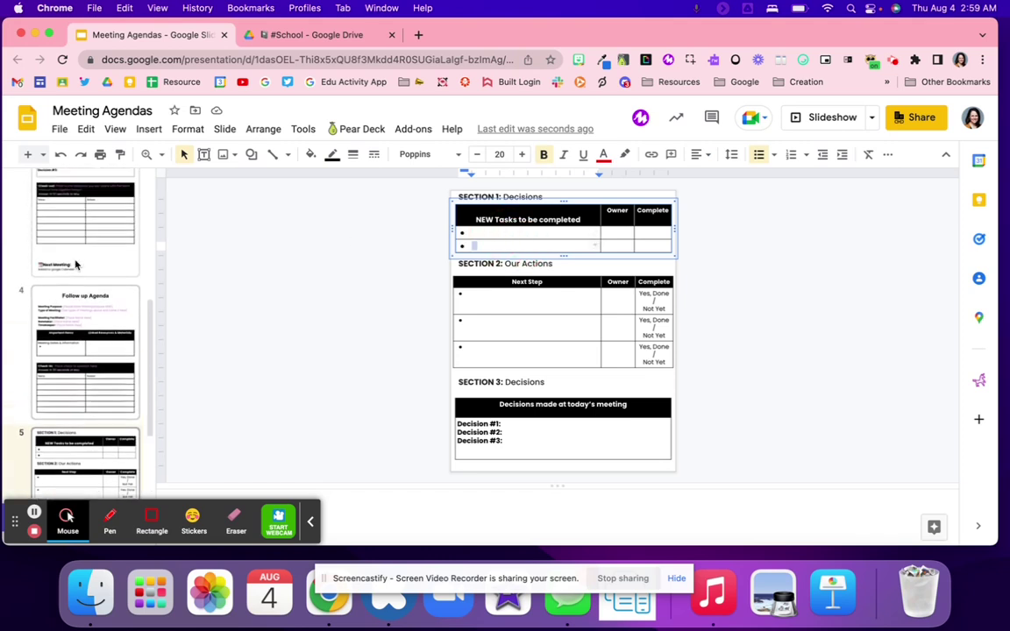
{"action": "left_click", "coordinate": [618, 233]}
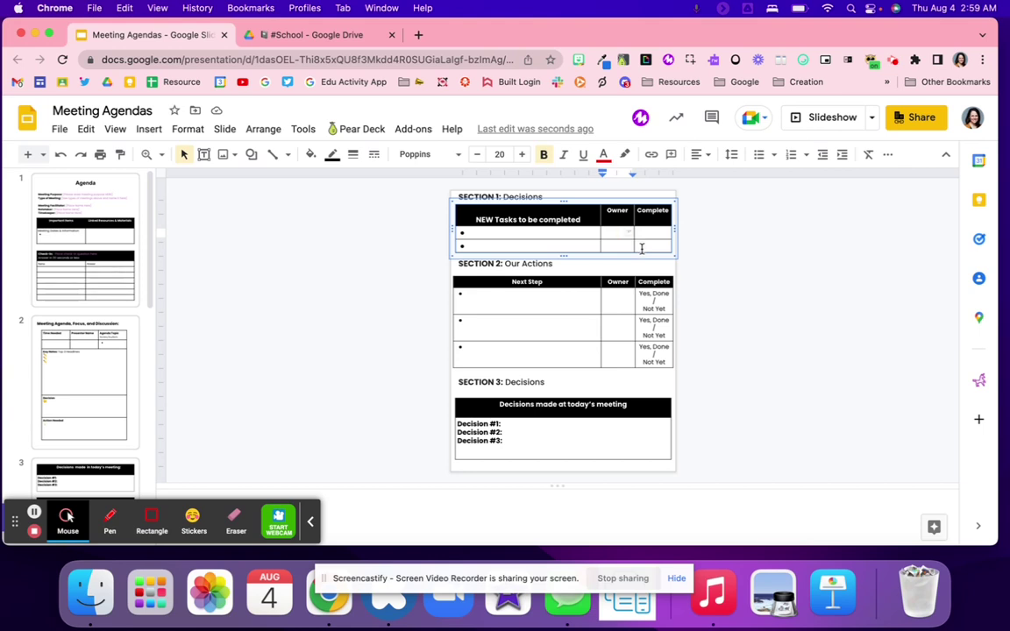
{"action": "left_click", "coordinate": [643, 232]}
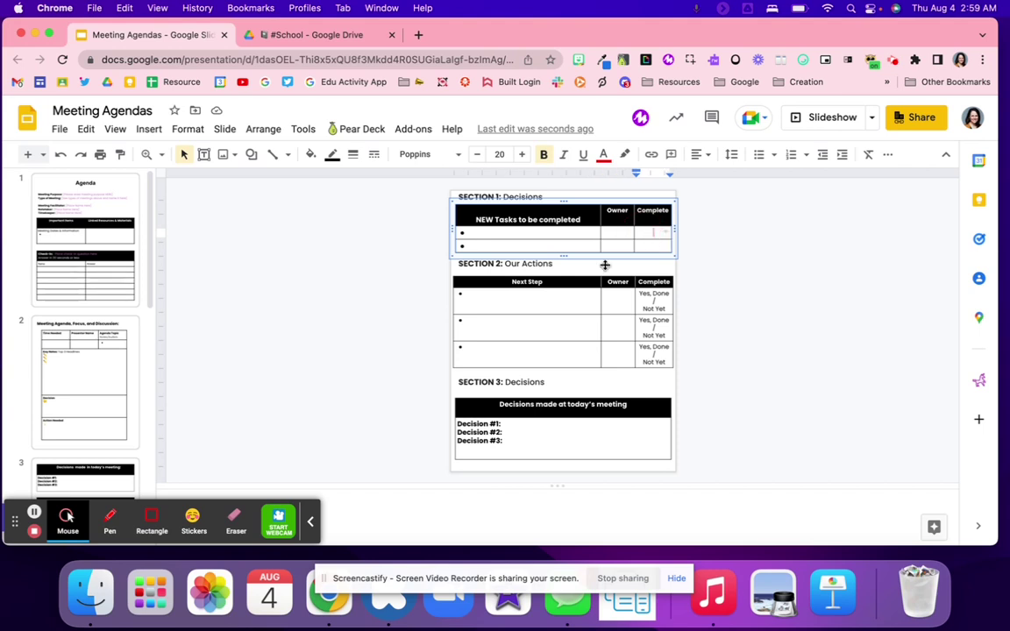
{"action": "scroll", "coordinate": [64, 476], "scroll_direction": "down", "scroll_amount": 1}
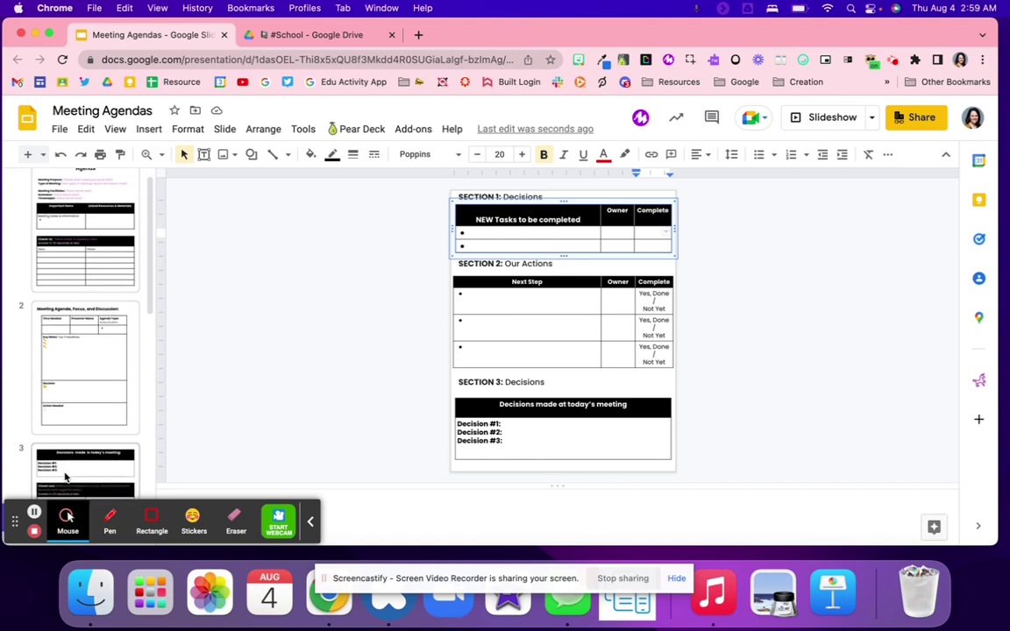
{"action": "left_click", "coordinate": [491, 230]}
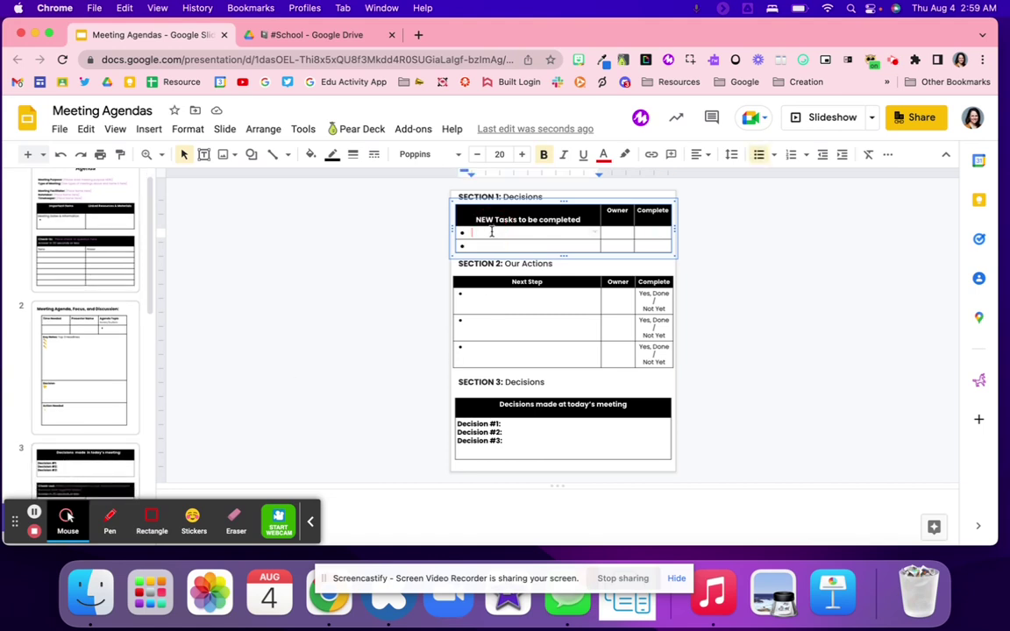
{"action": "left_click", "coordinate": [653, 235]}
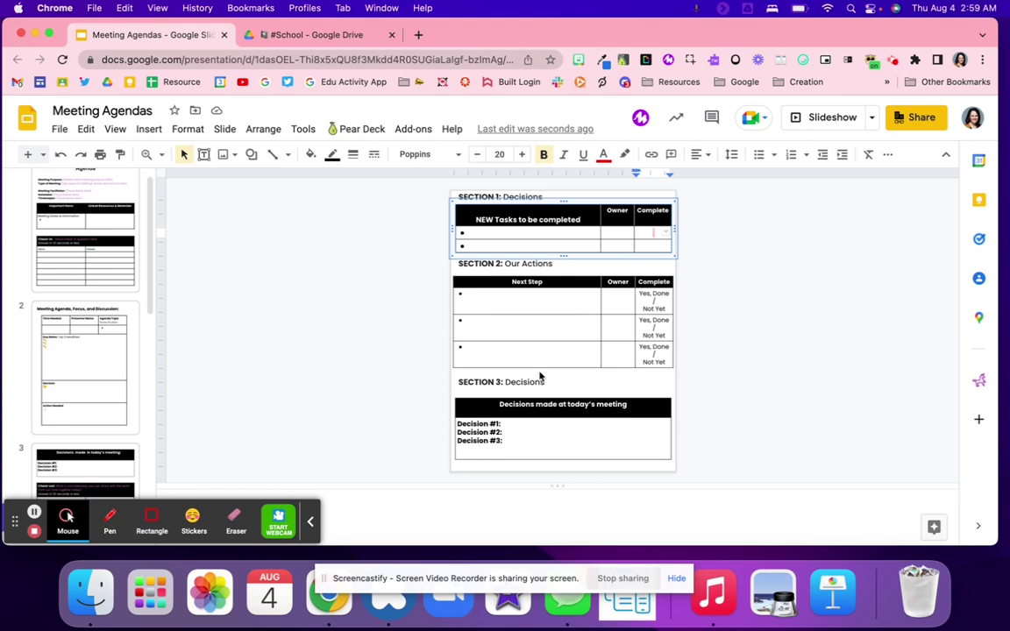
{"action": "left_click", "coordinate": [500, 264]}
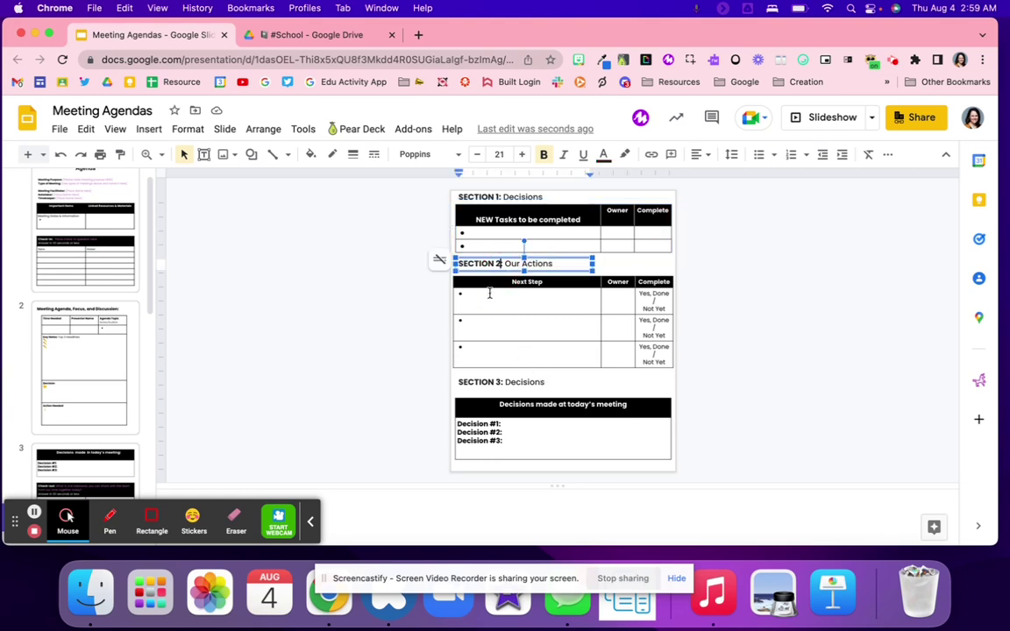
Step through the slide 5 Next Step rows and select the 'Yes, Done' Complete text.
{"action": "left_click", "coordinate": [489, 294]}
{"action": "left_click", "coordinate": [486, 298]}
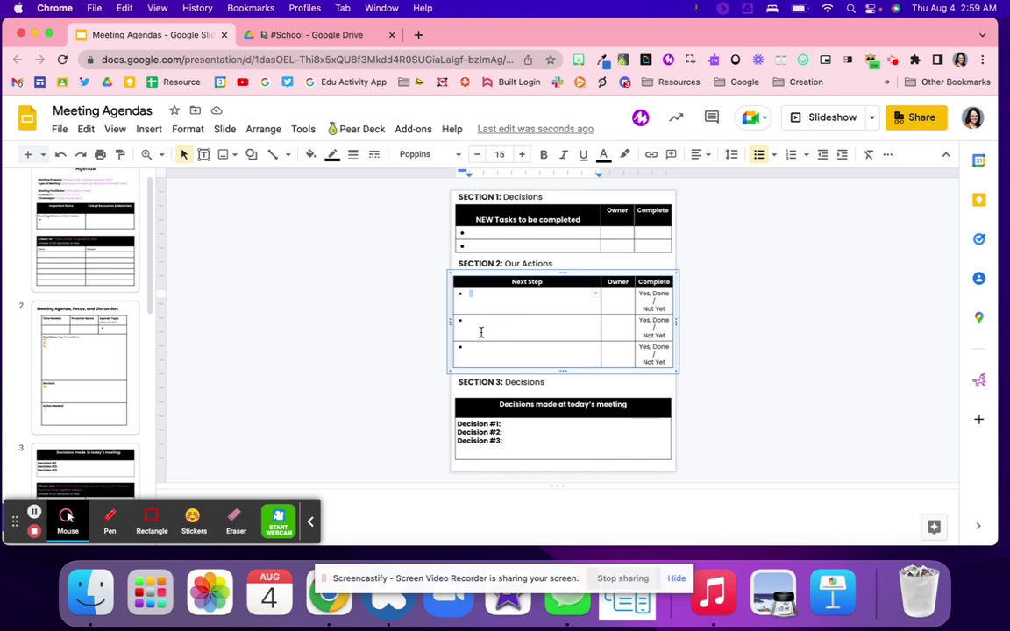
{"action": "left_click", "coordinate": [481, 332]}
{"action": "left_click", "coordinate": [654, 325]}
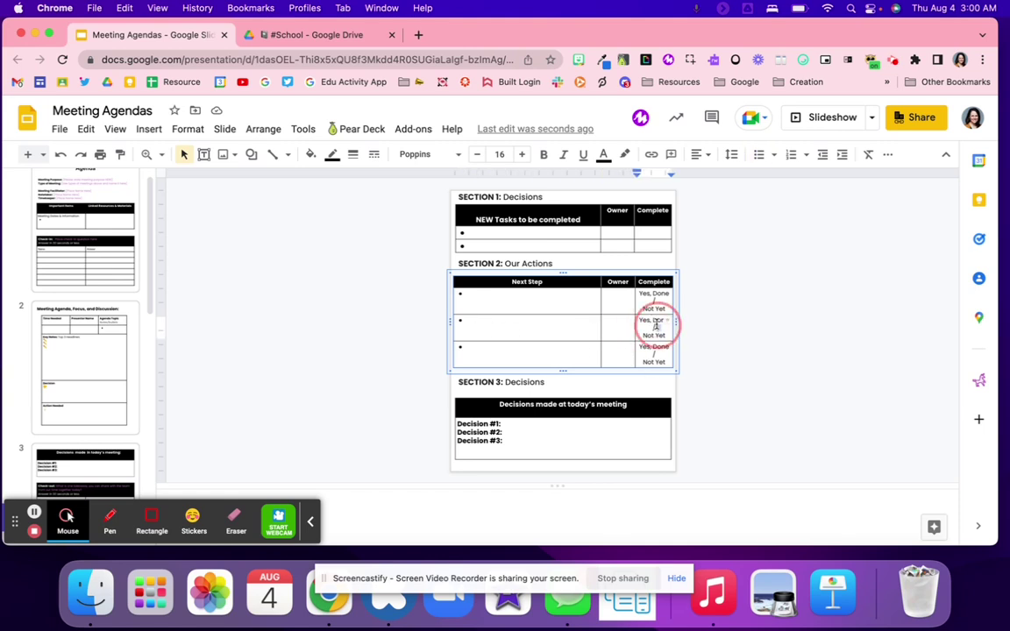
{"action": "left_click_drag", "start_coordinate": [639, 320], "coordinate": [659, 328]}
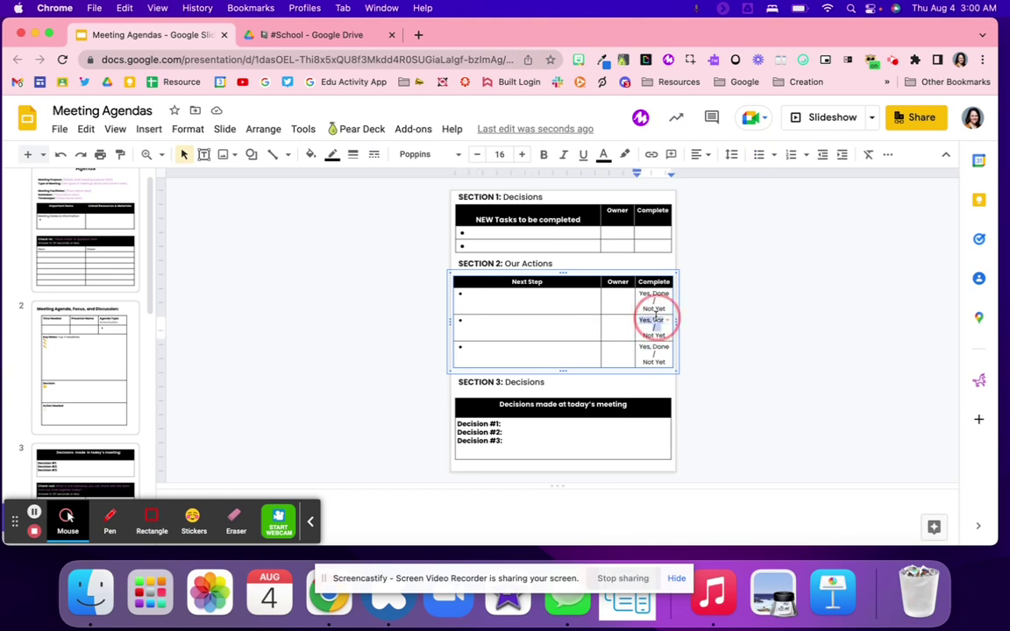
{"action": "left_click", "coordinate": [581, 346]}
Review the Decision #1–#3 lines in the decisions table, then move to slide 6 Check-out.
{"action": "left_click", "coordinate": [505, 435]}
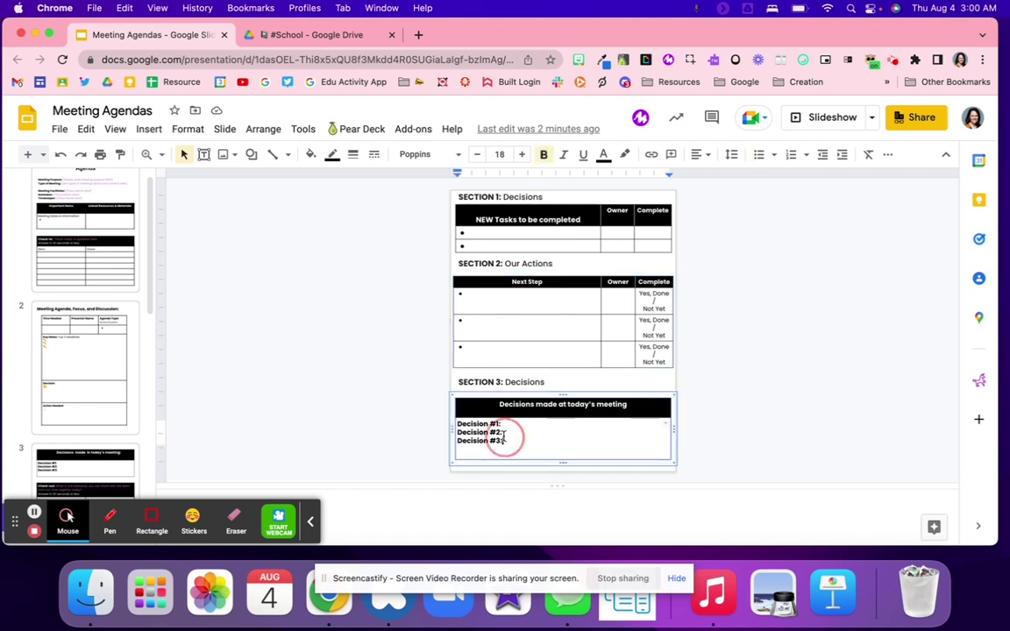
{"action": "left_click", "coordinate": [505, 425]}
{"action": "left_click", "coordinate": [514, 453]}
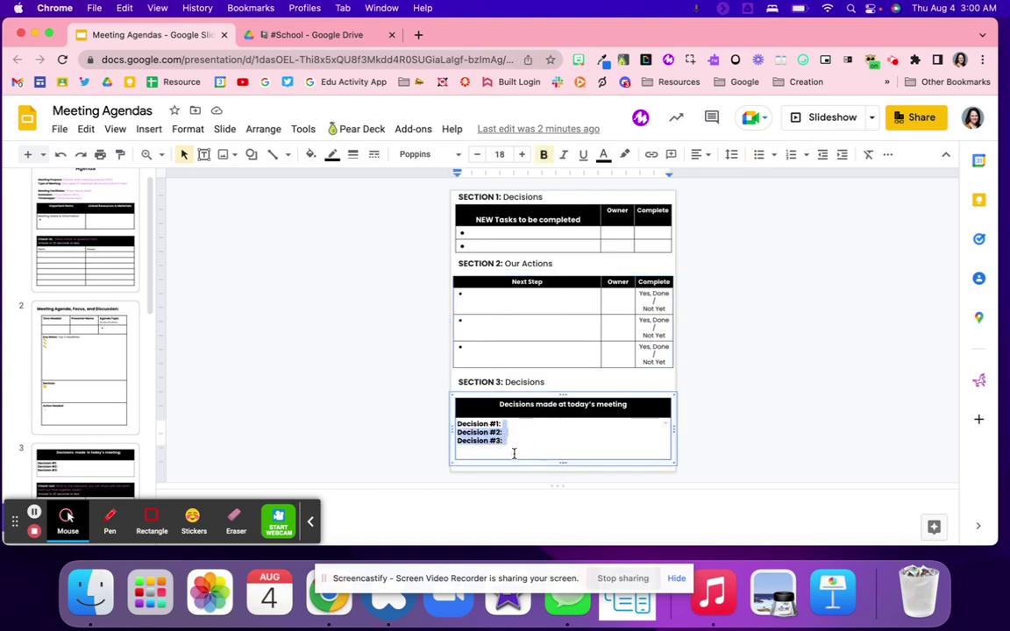
{"action": "left_click", "coordinate": [514, 444]}
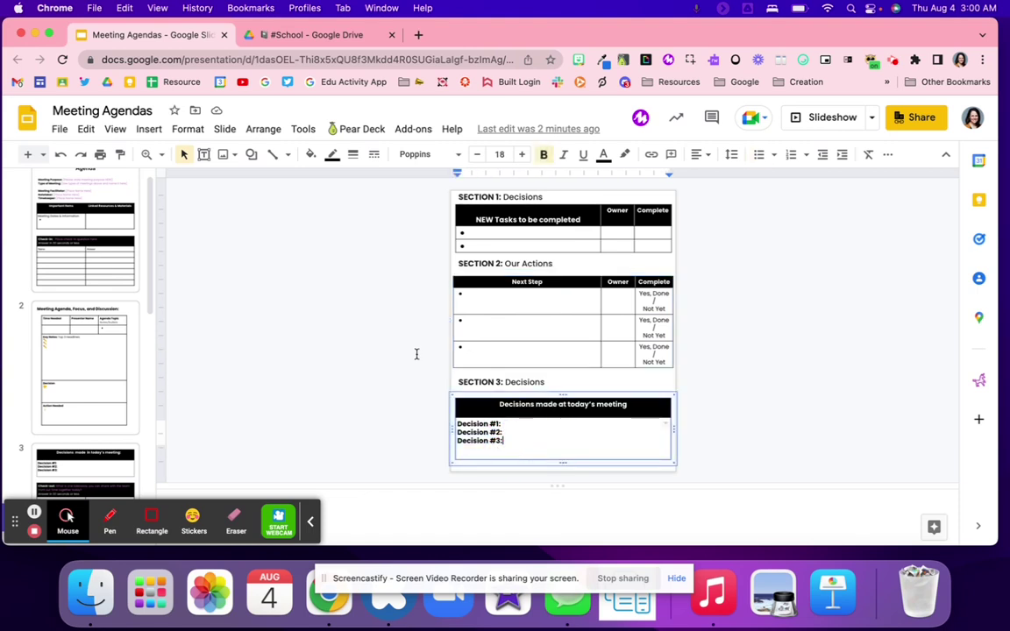
{"action": "left_click", "coordinate": [502, 417]}
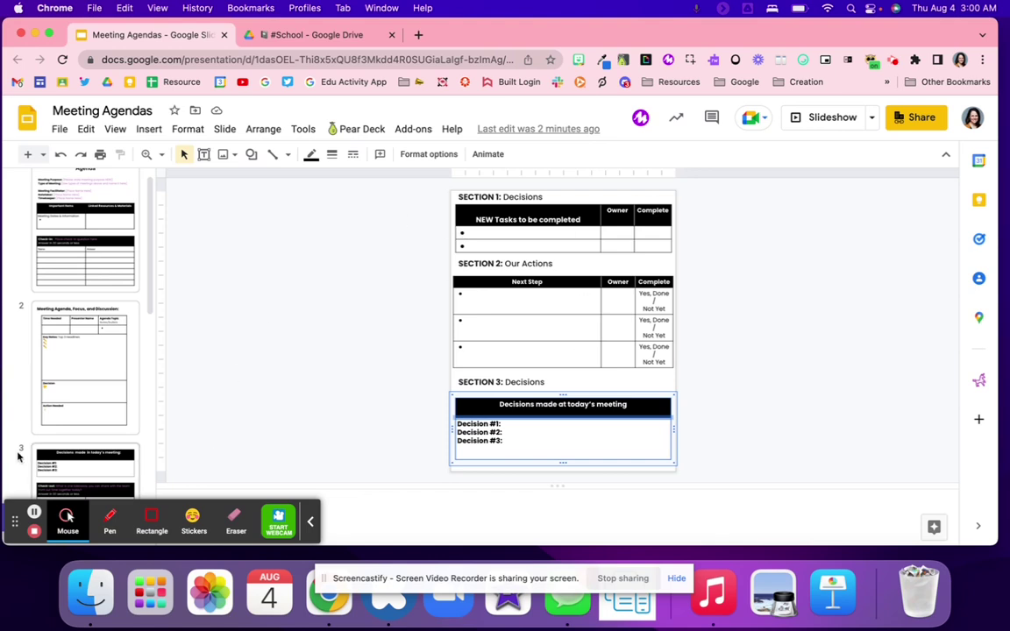
{"action": "scroll", "coordinate": [81, 447], "scroll_direction": "down", "scroll_amount": 5}
{"action": "scroll", "coordinate": [82, 443], "scroll_direction": "down", "scroll_amount": 5}
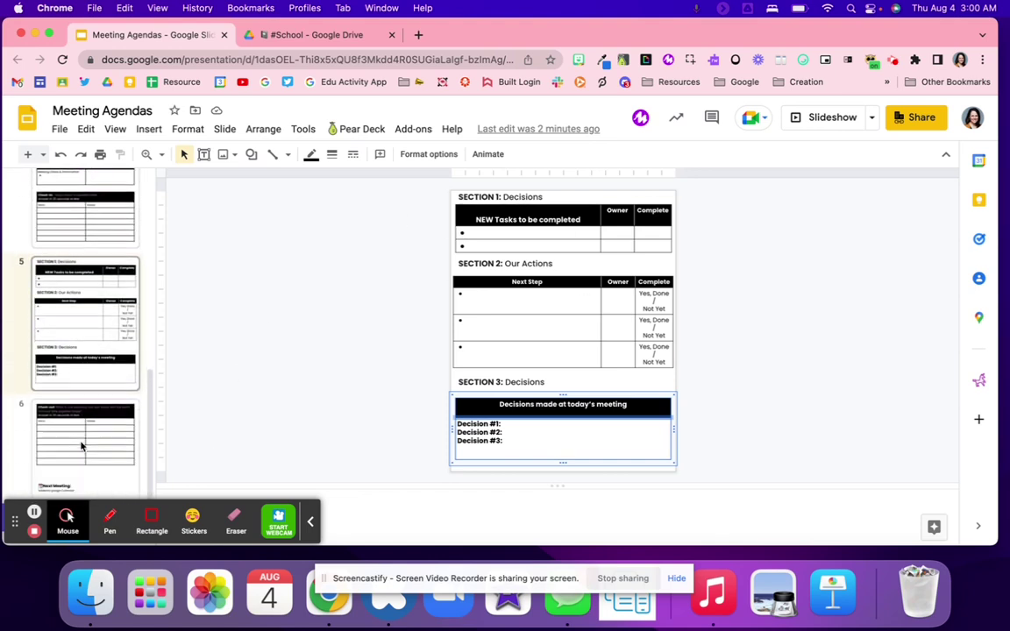
{"action": "left_click", "coordinate": [82, 414]}
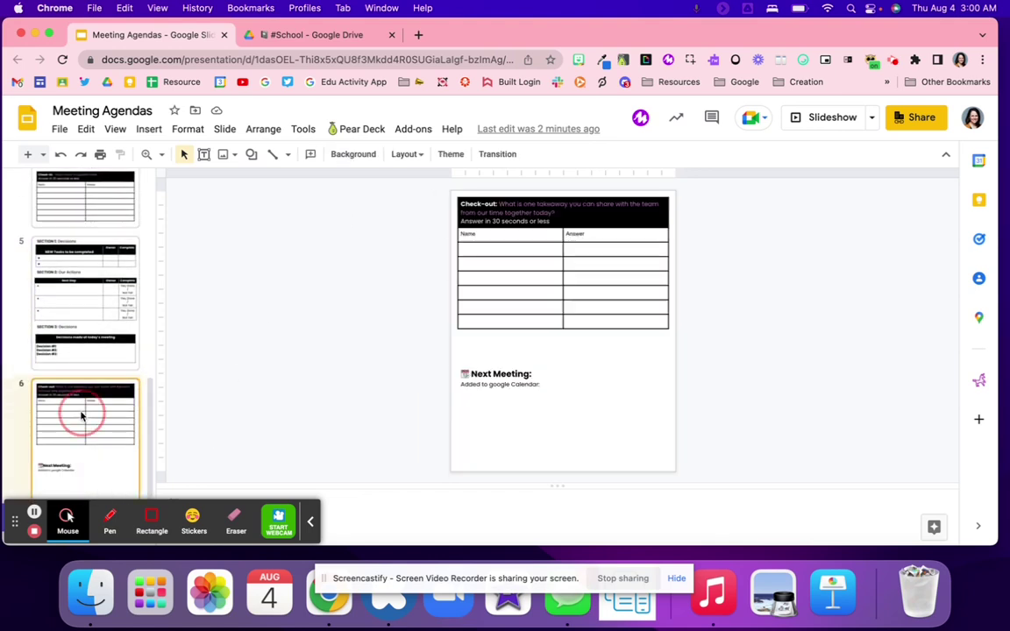
{"action": "left_click", "coordinate": [498, 239]}
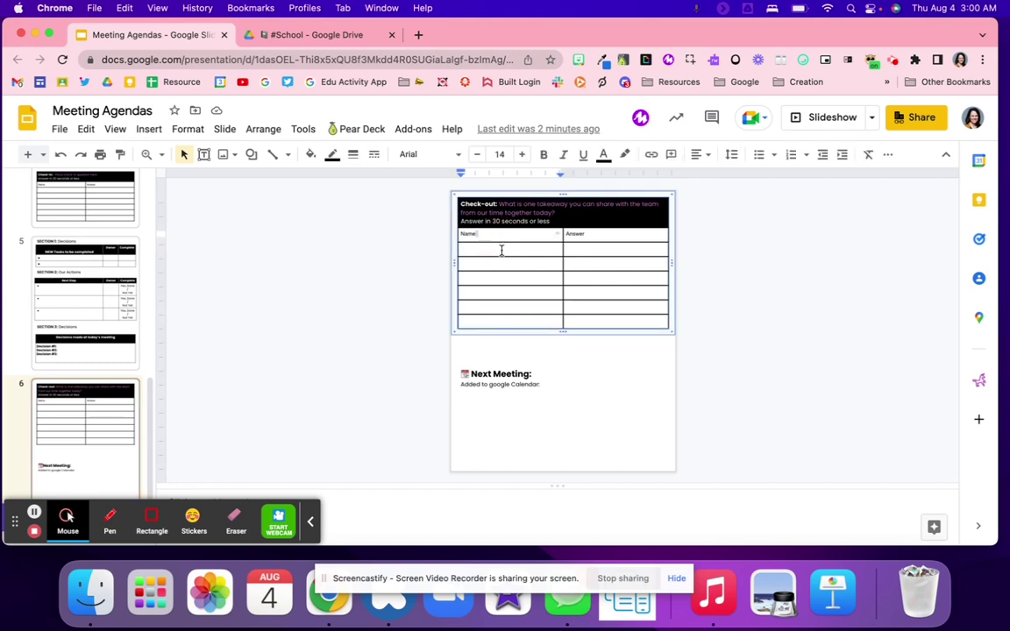
{"action": "left_click", "coordinate": [505, 248]}
{"action": "left_click", "coordinate": [505, 383]}
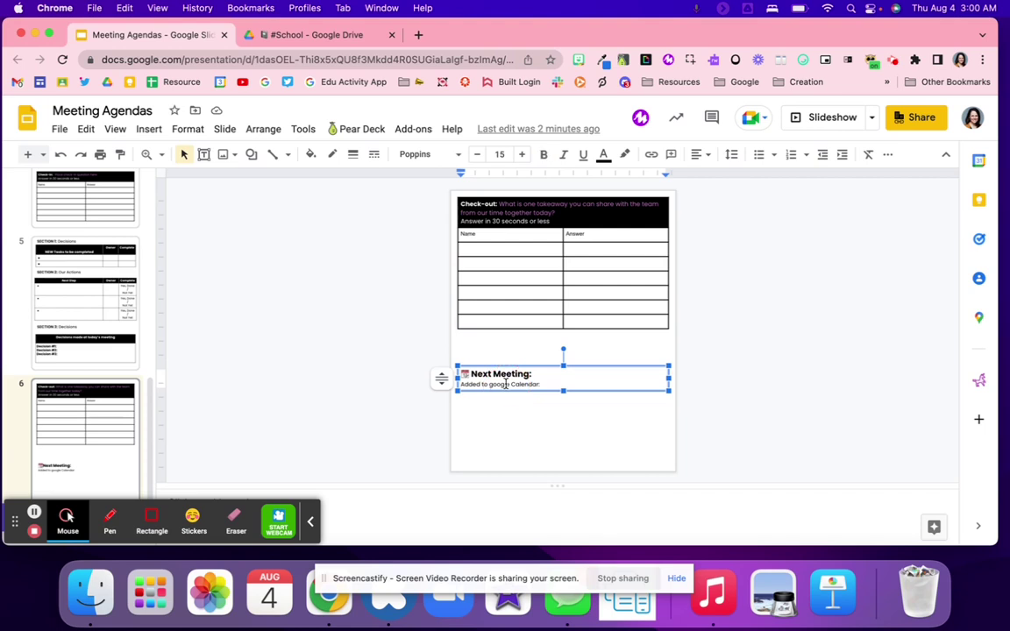
{"action": "left_click", "coordinate": [537, 374]}
{"action": "left_click", "coordinate": [553, 372]}
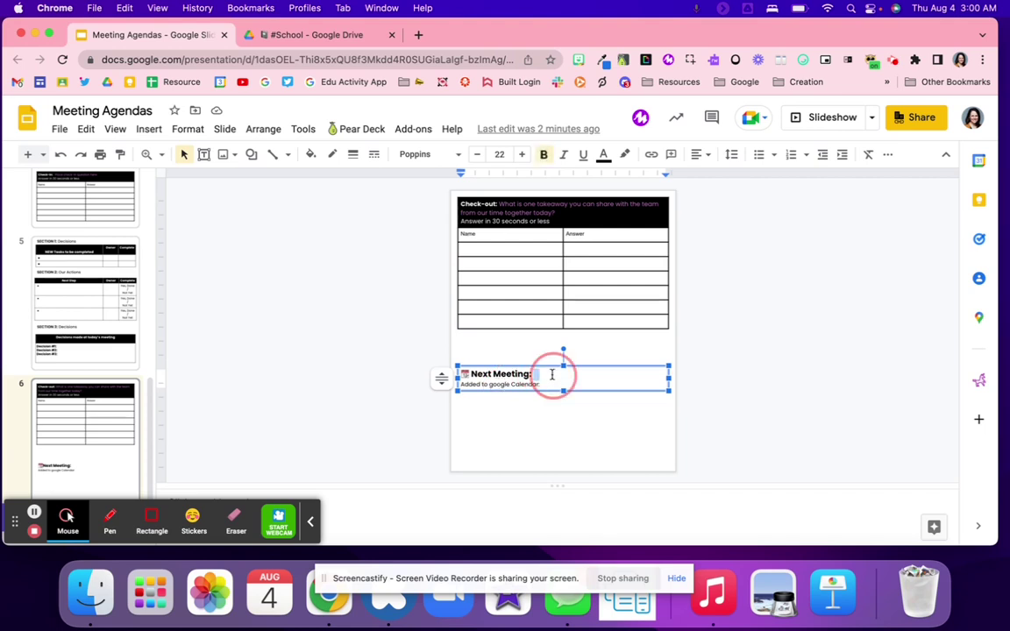
{"action": "left_click", "coordinate": [524, 383]}
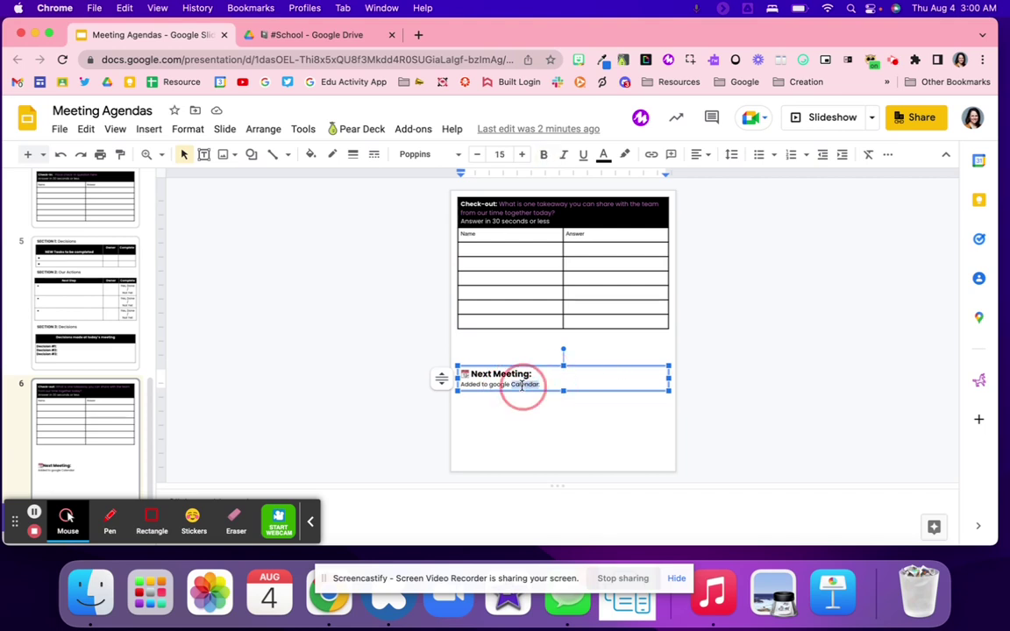
{"action": "left_click", "coordinate": [350, 439]}
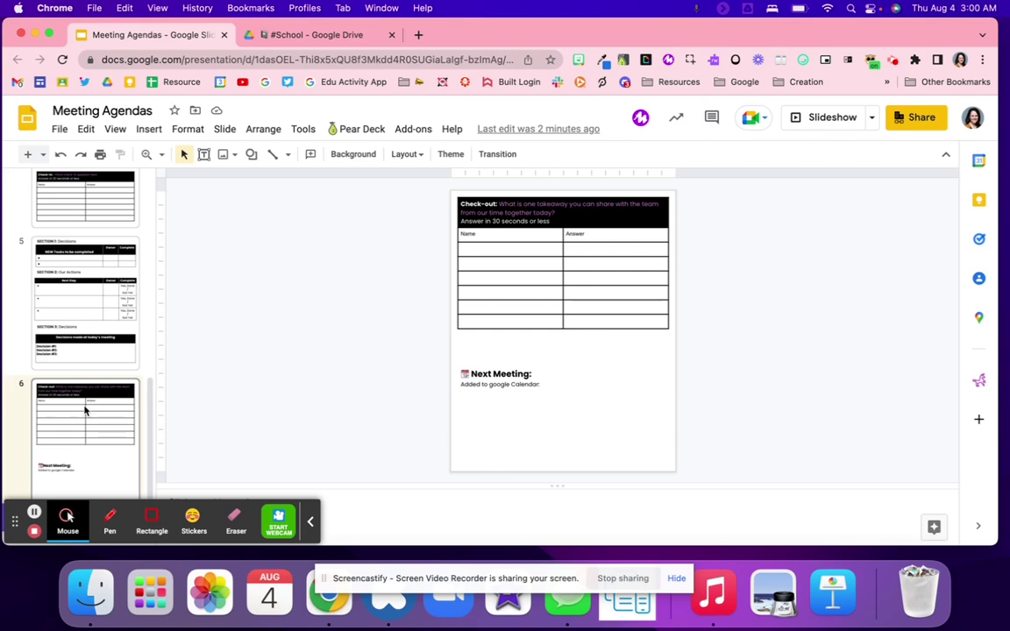
{"action": "scroll", "coordinate": [85, 409], "scroll_direction": "up", "scroll_amount": 10}
{"action": "left_click", "coordinate": [91, 271]}
Flip back and forth between the Agenda, Follow up Agenda and Check-out slides with the arrow keys.
{"action": "key", "text": "Down"}
{"action": "key", "text": "Down"}
{"action": "key", "text": "Down"}
{"action": "key", "text": "Down"}
{"action": "key", "text": "Down"}
{"action": "key", "text": "Up"}
{"action": "key", "text": "Up"}
{"action": "key", "text": "Up"}
{"action": "key", "text": "Up"}
{"action": "key", "text": "Up"}
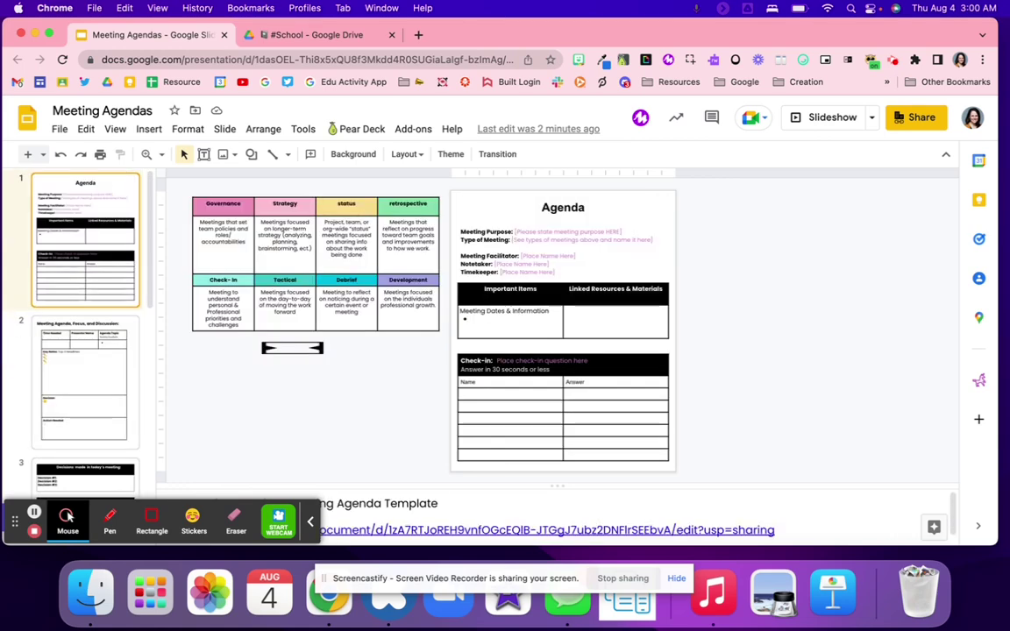
{"action": "key", "text": "Down"}
{"action": "key", "text": "Down"}
{"action": "key", "text": "Down"}
{"action": "key", "text": "Down"}
{"action": "key", "text": "Down"}
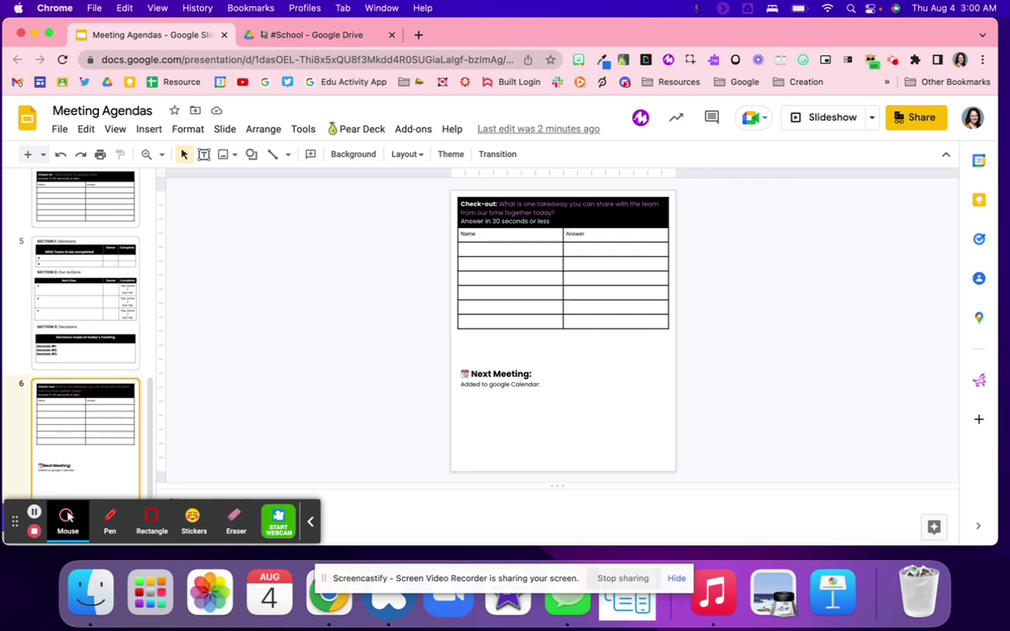
{"action": "key", "text": "Up"}
{"action": "key", "text": "Up"}
{"action": "key", "text": "Up"}
{"action": "key", "text": "Up"}
{"action": "key", "text": "Up"}
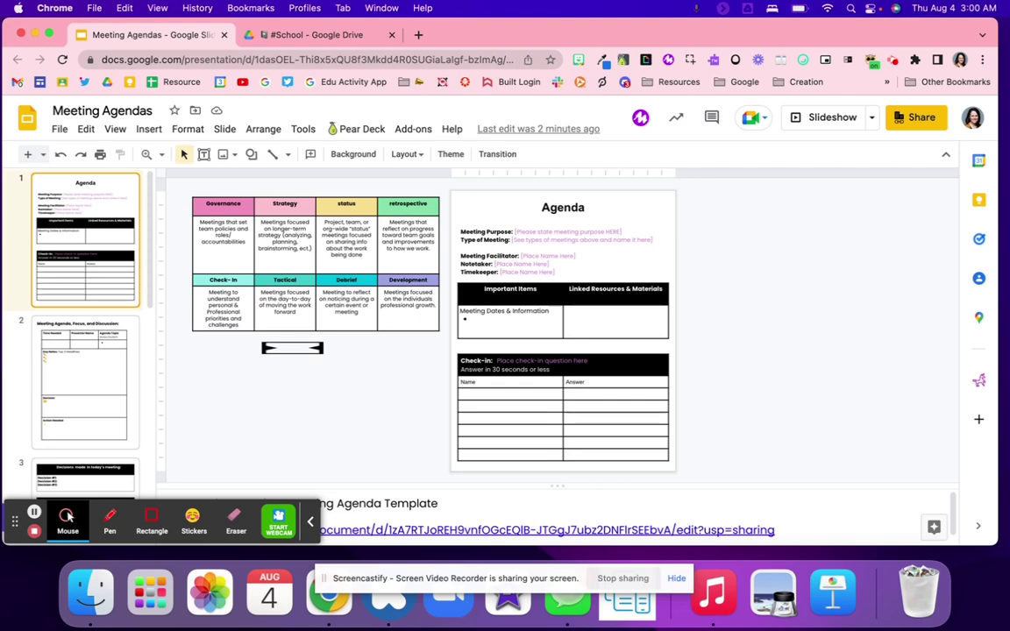
{"action": "key", "text": "Down"}
{"action": "key", "text": "Down"}
{"action": "key", "text": "Down"}
{"action": "key", "text": "Down"}
{"action": "key", "text": "Down"}
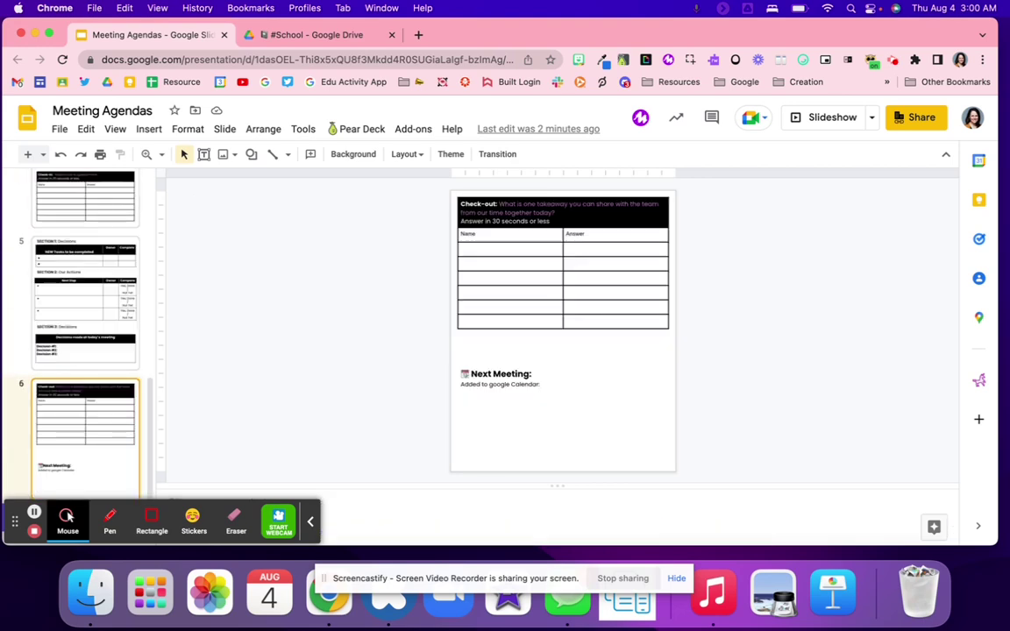
{"action": "key", "text": "Up"}
{"action": "key", "text": "Up"}
{"action": "key", "text": "Up"}
{"action": "key", "text": "Up"}
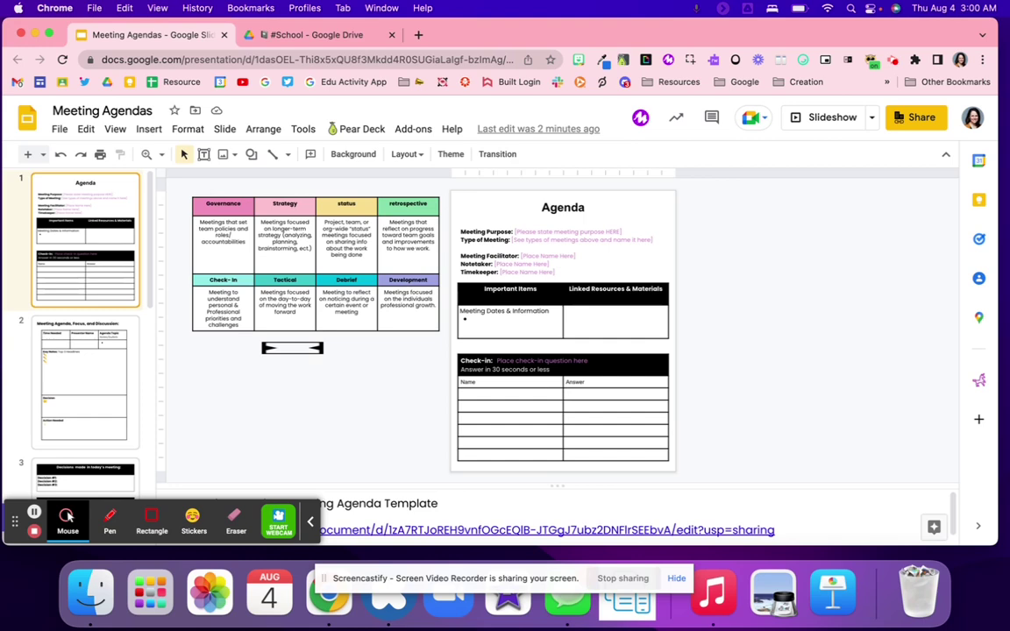
{"action": "key", "text": "Down"}
{"action": "key", "text": "Down"}
{"action": "key", "text": "Down"}
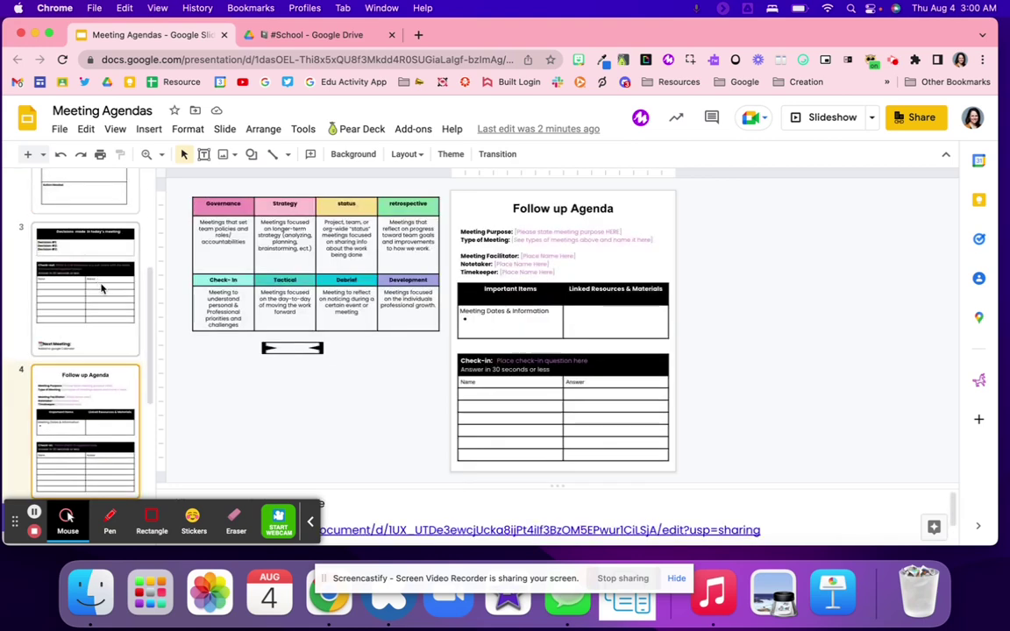
Jump via the filmstrip through slides 5, 6 and 1, ending on slide 2 Meeting Agenda, Focus, and Discussion.
{"action": "scroll", "coordinate": [101, 289], "scroll_direction": "down", "scroll_amount": 3}
{"action": "left_click", "coordinate": [94, 355]}
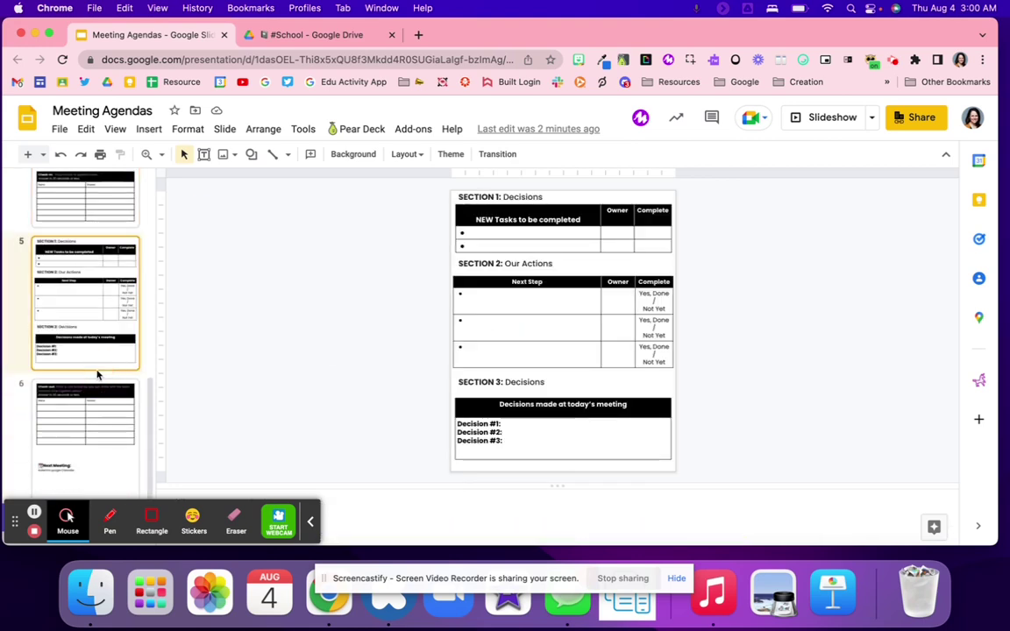
{"action": "left_click", "coordinate": [88, 428]}
{"action": "scroll", "coordinate": [89, 428], "scroll_direction": "up", "scroll_amount": 8}
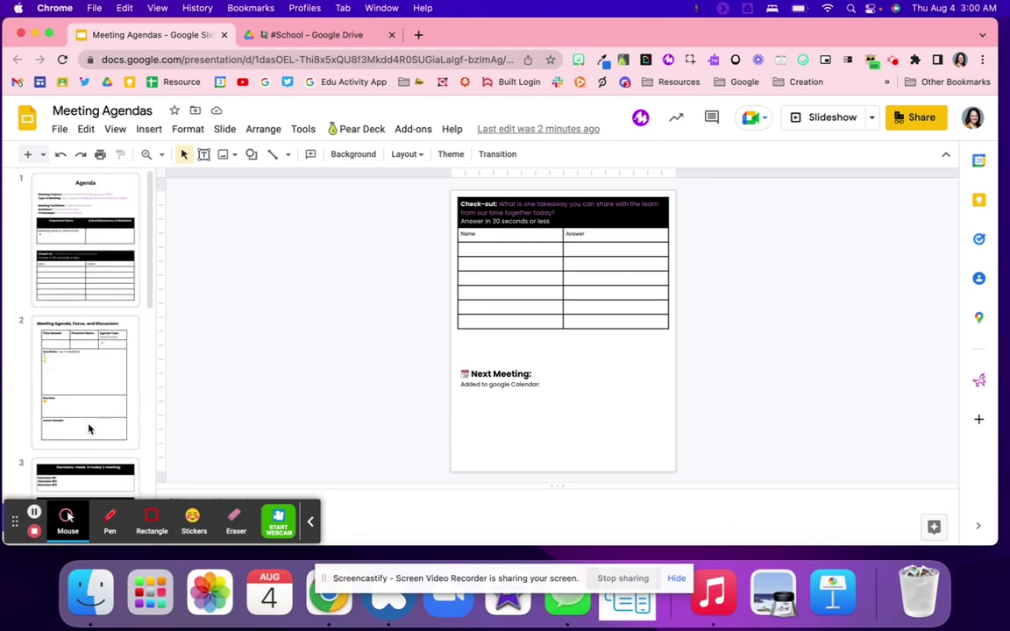
{"action": "left_click", "coordinate": [86, 284]}
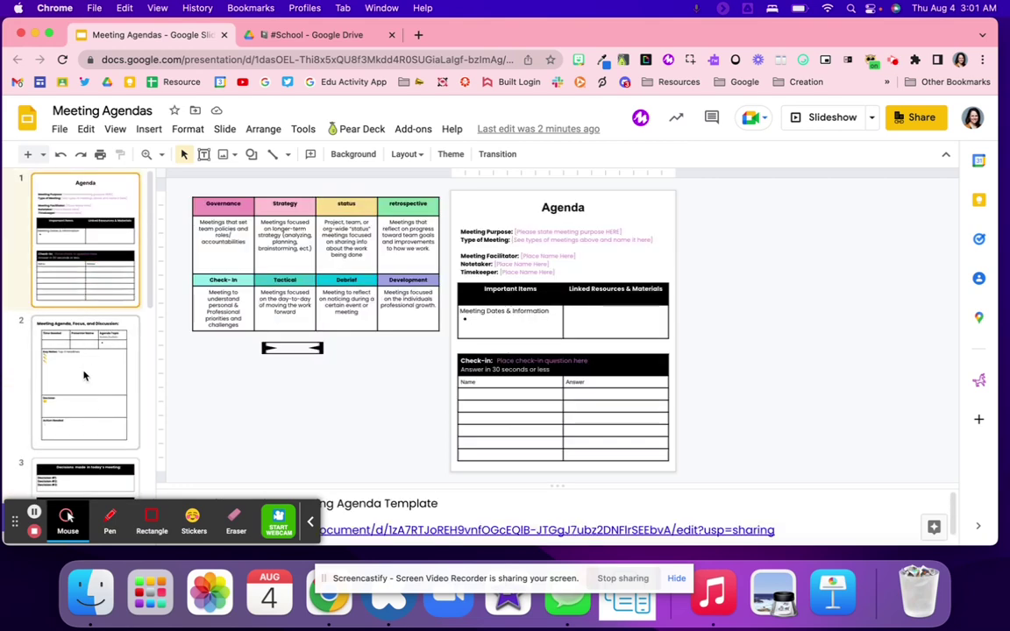
{"action": "left_click", "coordinate": [82, 375]}
{"action": "scroll", "coordinate": [83, 375], "scroll_direction": "down", "scroll_amount": 3}
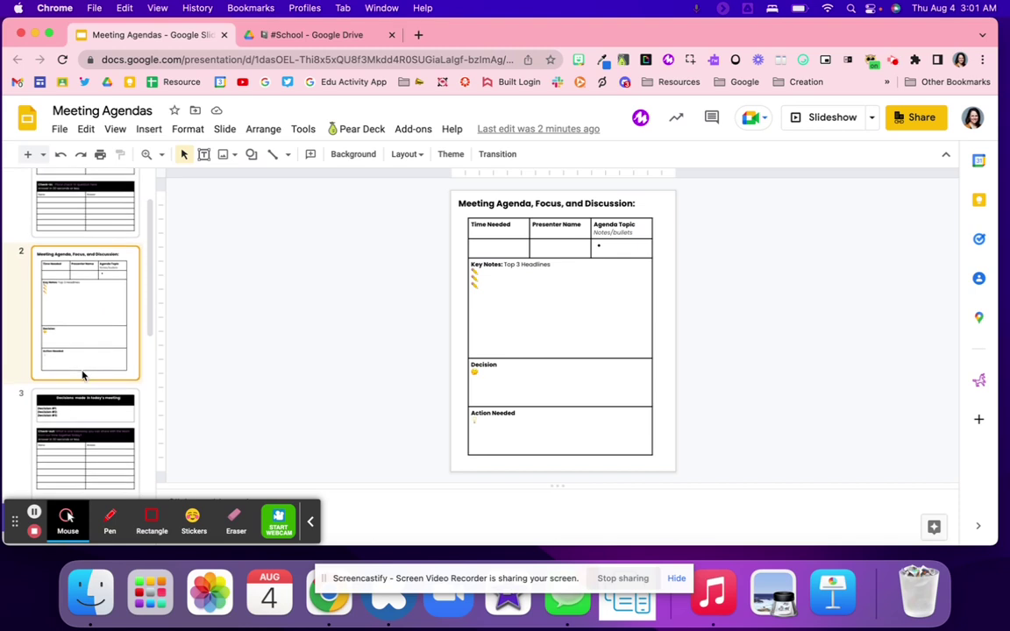
{"action": "scroll", "coordinate": [82, 375], "scroll_direction": "down", "scroll_amount": 6}
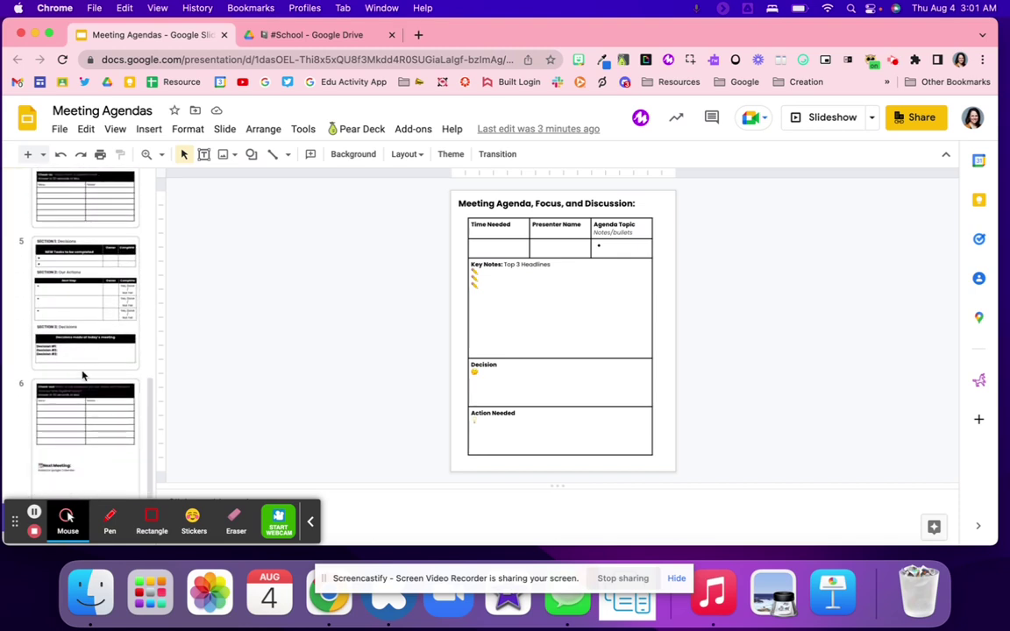
{"action": "scroll", "coordinate": [142, 388], "scroll_direction": "up", "scroll_amount": 10}
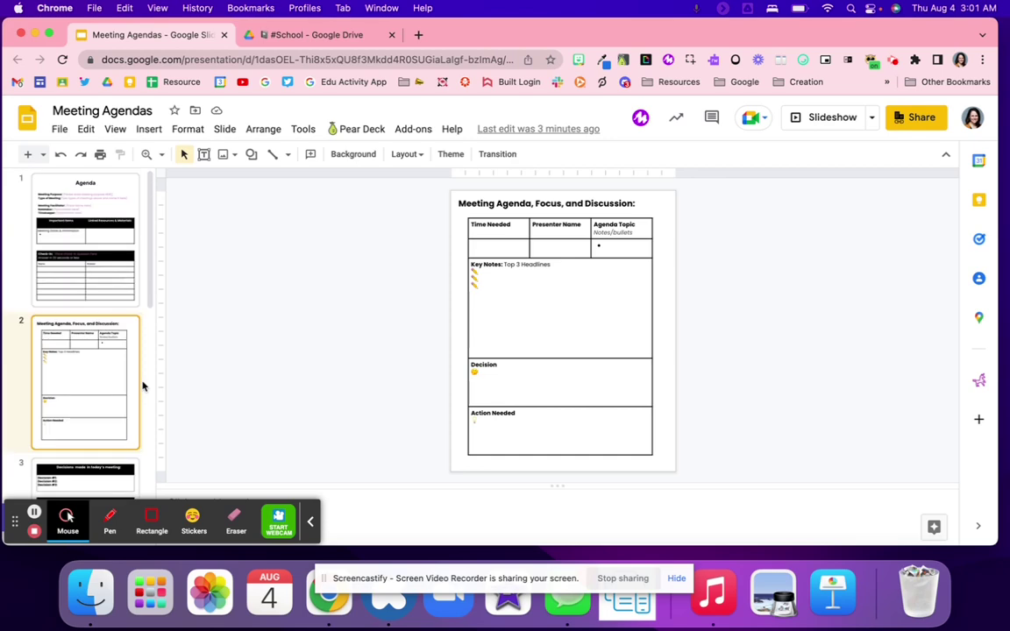